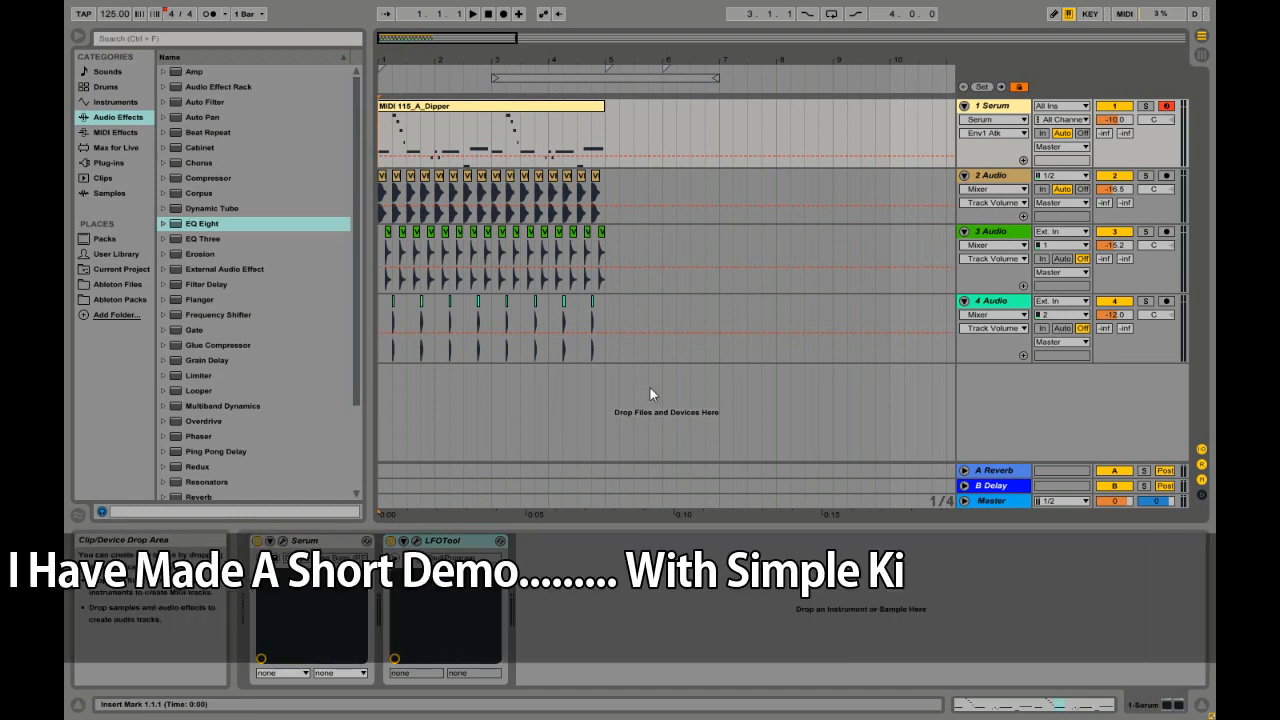
Raise the track volumes to -1.7 dB for Serum, -8.2 dB for 2 Audio, -8.3 dB for 3 Audio and -5.8 dB for 4 Audio
{"action": "left_click_drag", "start_coordinate": [1114, 119], "coordinate": [1114, 112]}
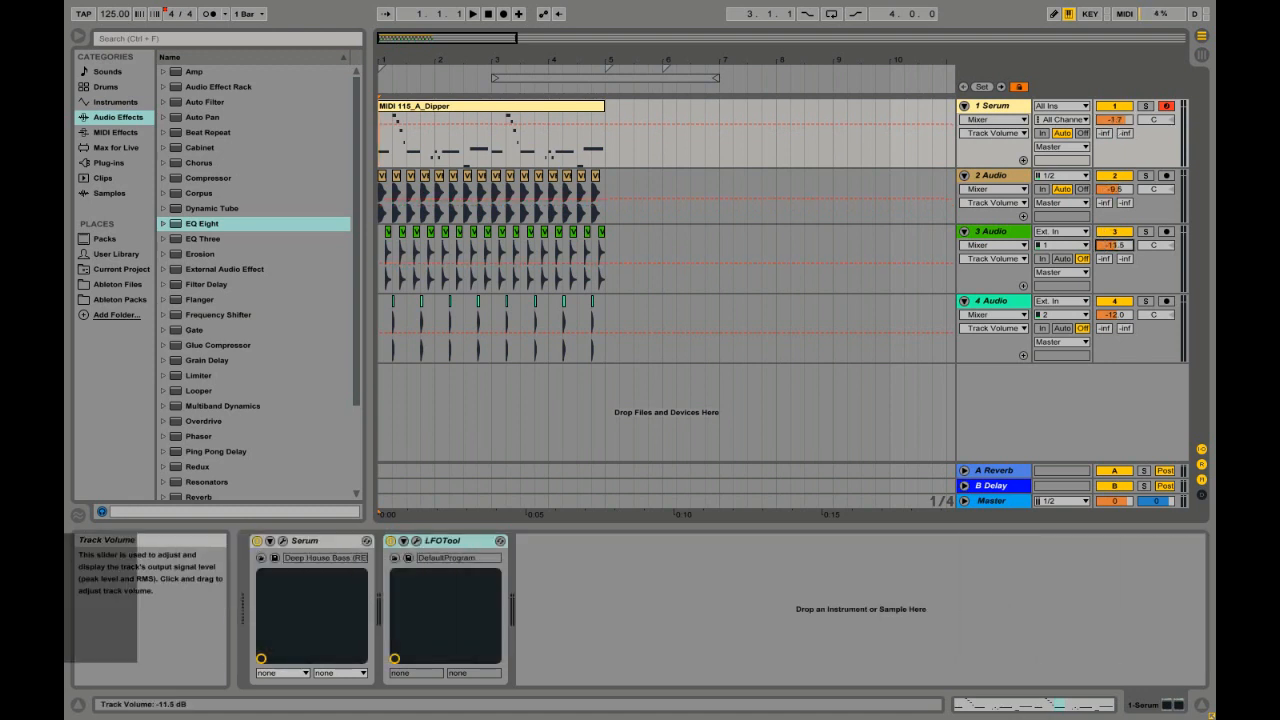
{"action": "left_click_drag", "start_coordinate": [1113, 317], "coordinate": [1113, 310]}
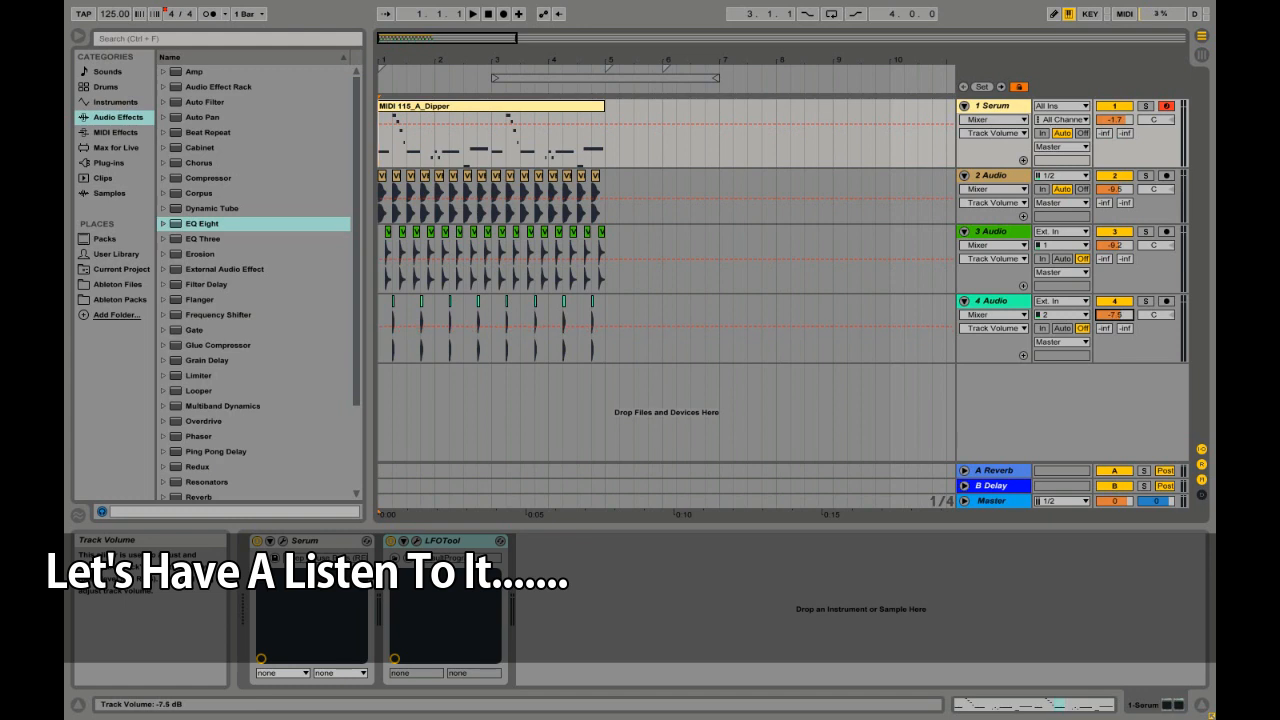
{"action": "left_click", "coordinate": [1113, 246]}
{"action": "left_click_drag", "start_coordinate": [1112, 190], "coordinate": [1112, 184]}
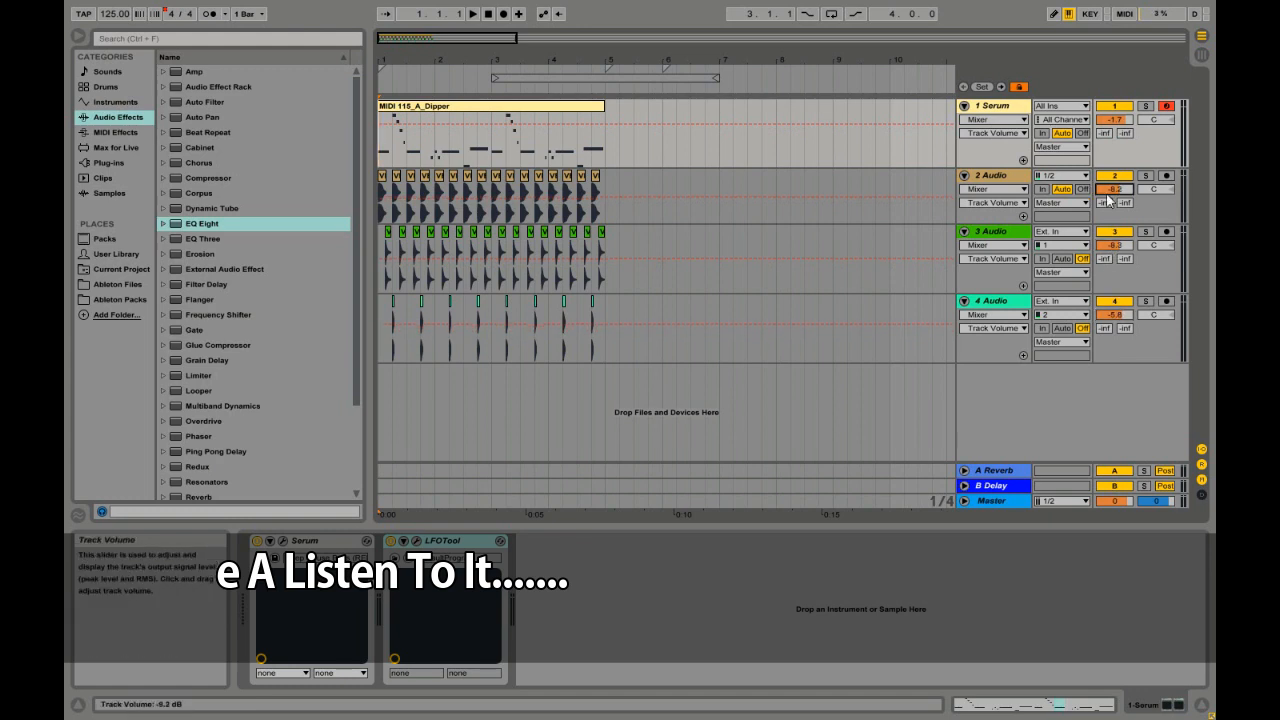
Play the demo from the start and lower Serum to -4.2 dB, 2 Audio to -12.4 dB and 3 Audio to -14.0 dB
{"action": "left_click", "coordinate": [381, 152]}
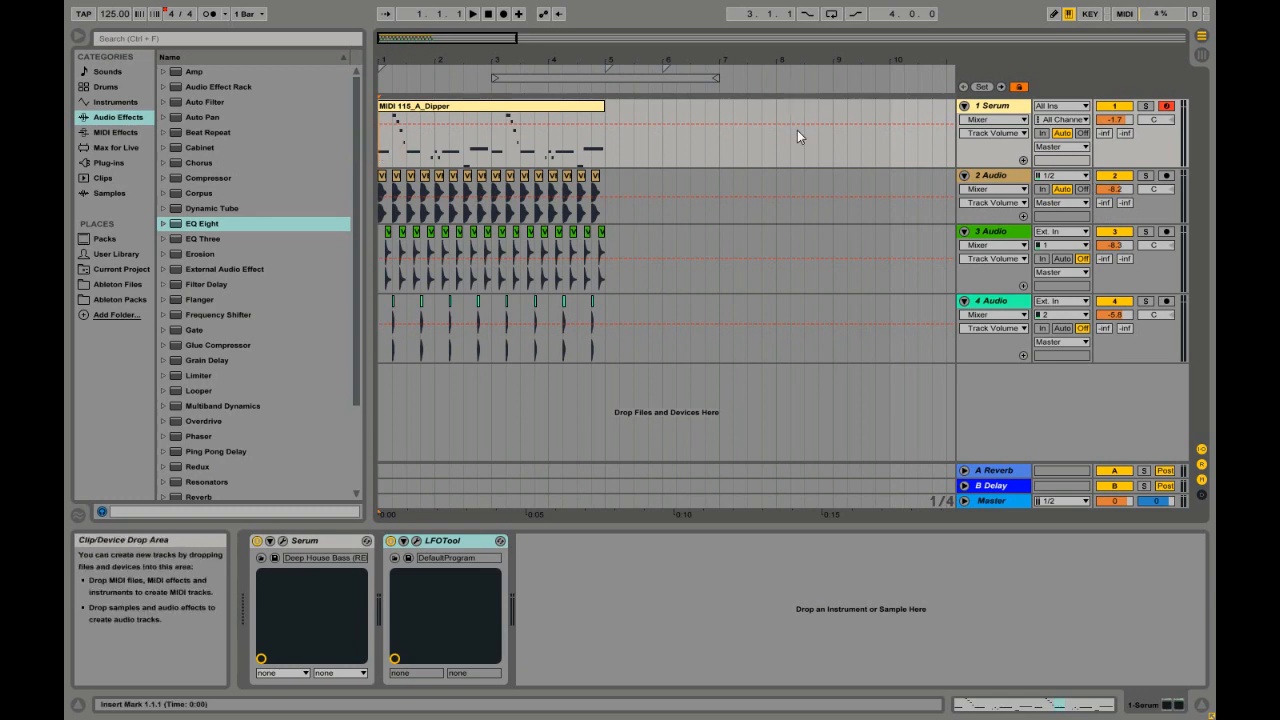
{"action": "key", "text": "space"}
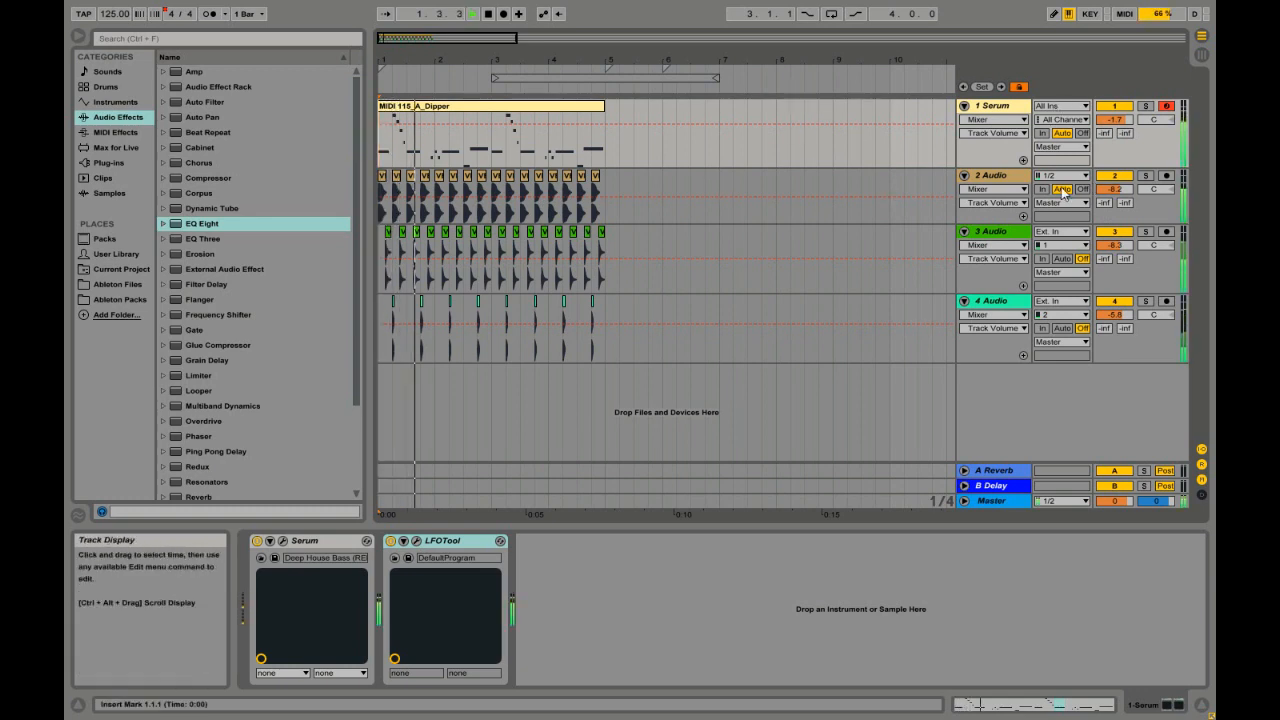
{"action": "left_click_drag", "start_coordinate": [1112, 190], "coordinate": [1112, 208]}
{"action": "left_click", "coordinate": [1112, 120]}
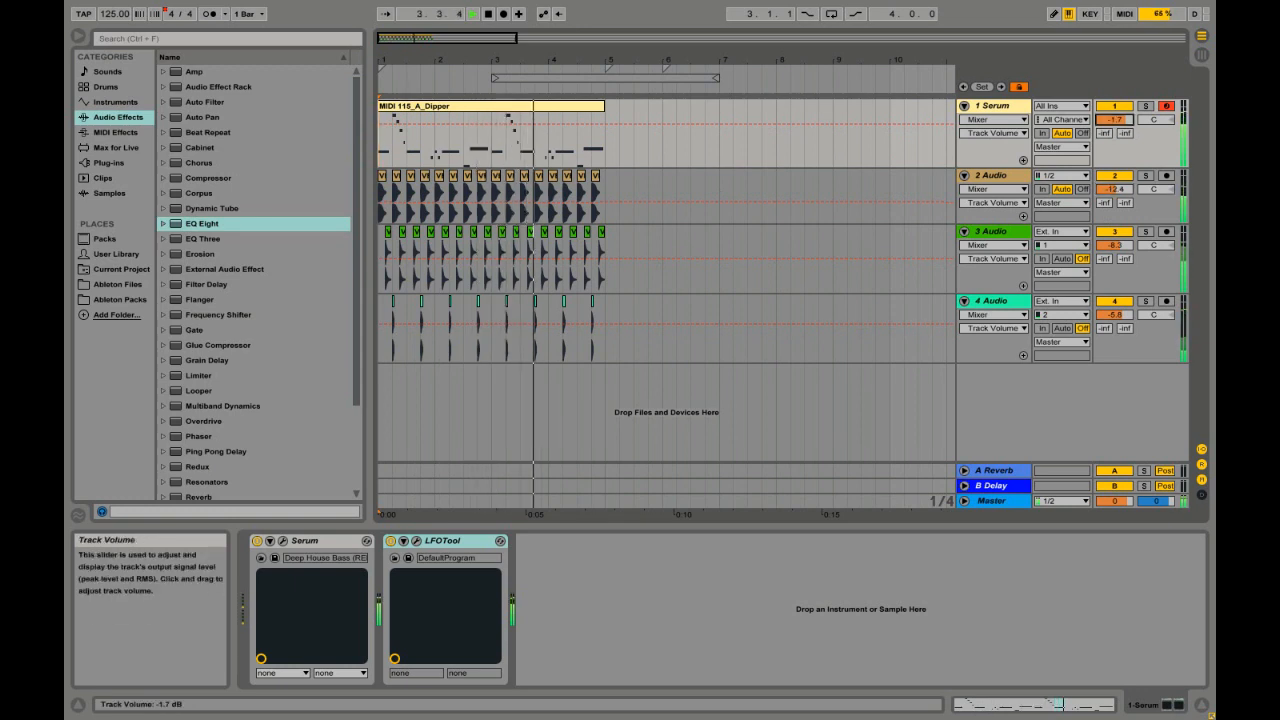
{"action": "left_click_drag", "start_coordinate": [1112, 120], "coordinate": [1112, 132]}
{"action": "left_click_drag", "start_coordinate": [1114, 246], "coordinate": [1114, 269]}
{"action": "key", "text": "space"}
{"action": "key", "text": "space"}
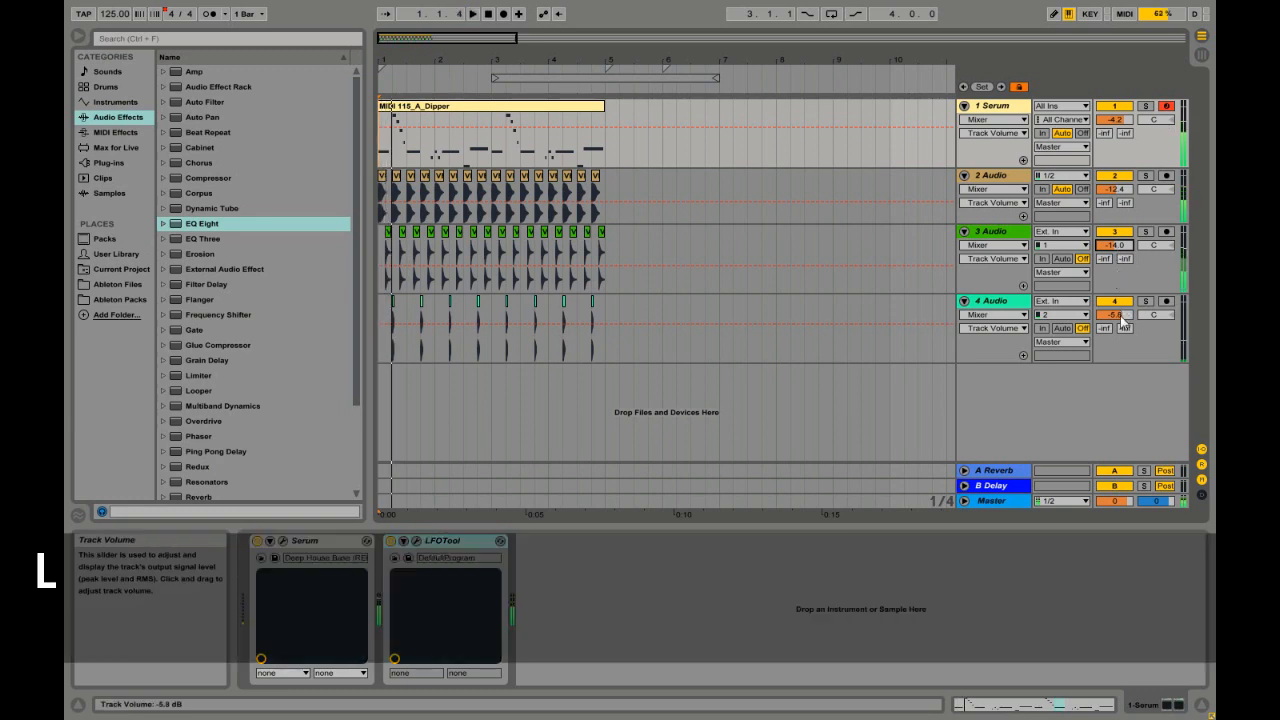
Move the loop region to bar 1 so it spans the four-bar arrangement, and turn on looping
{"action": "left_click", "coordinate": [506, 78]}
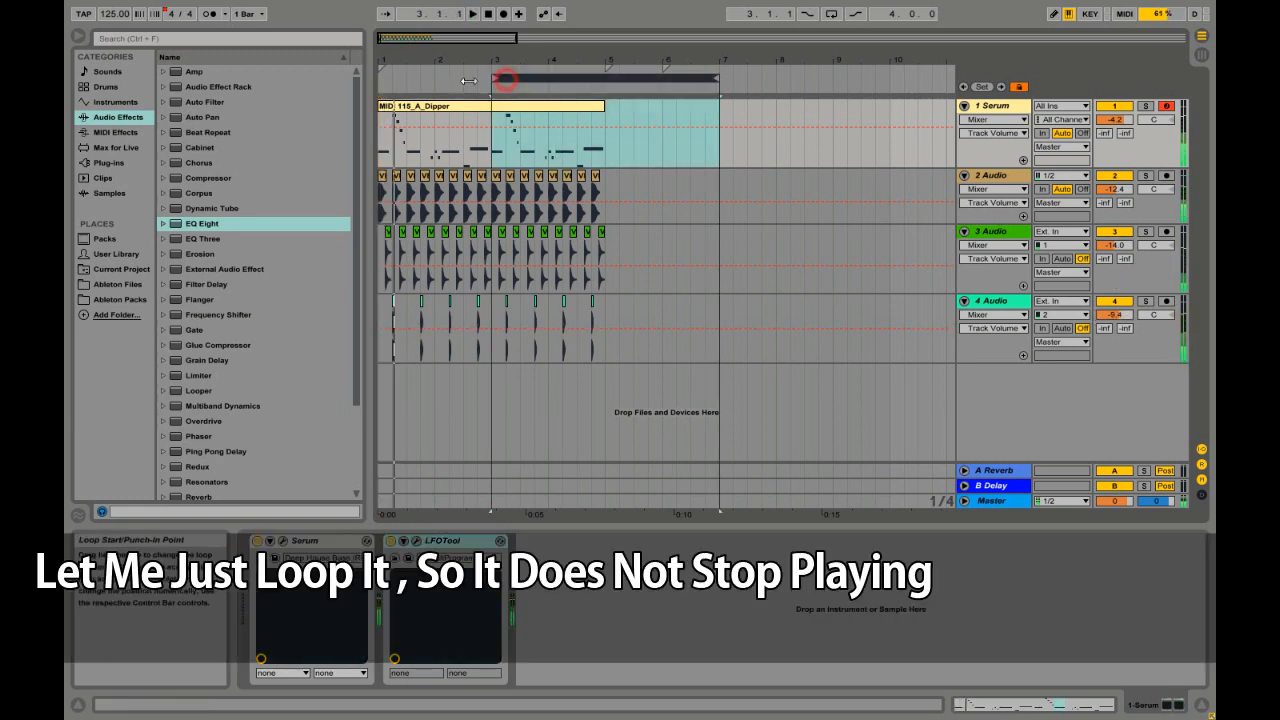
{"action": "left_click_drag", "start_coordinate": [468, 80], "coordinate": [362, 81]}
{"action": "key", "text": "space"}
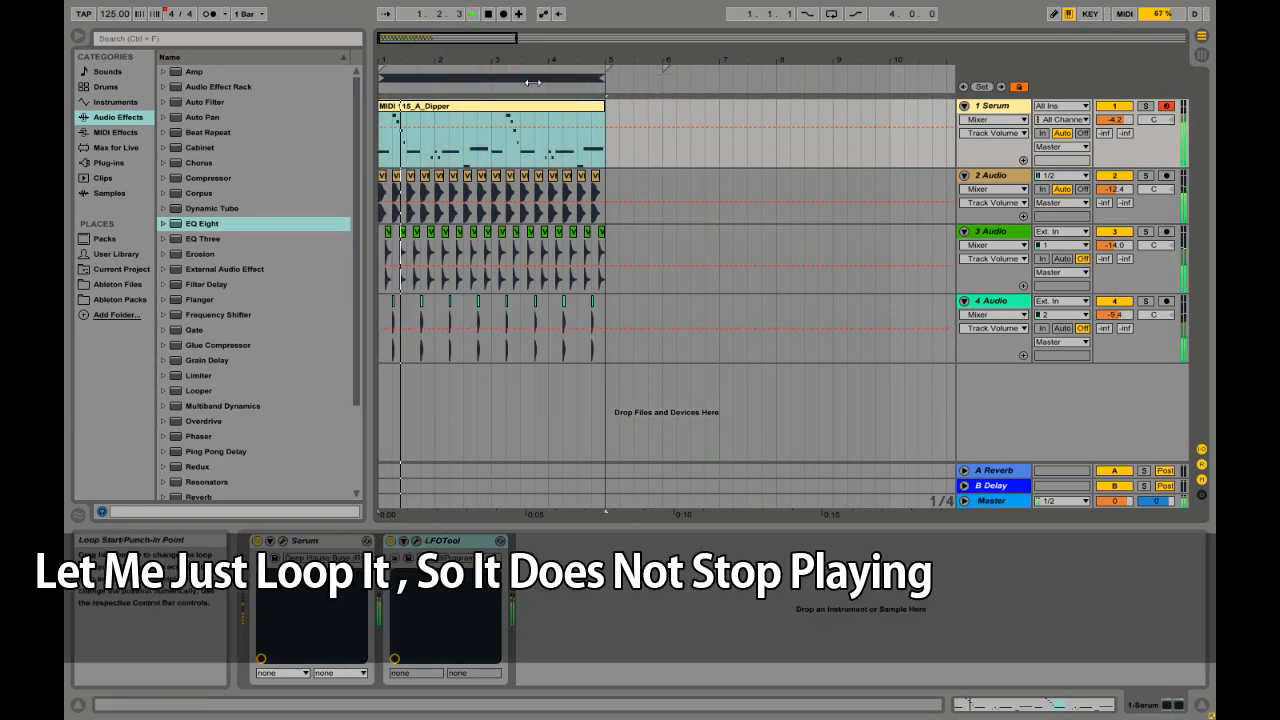
{"action": "right_click", "coordinate": [534, 82]}
{"action": "left_click", "coordinate": [545, 91]}
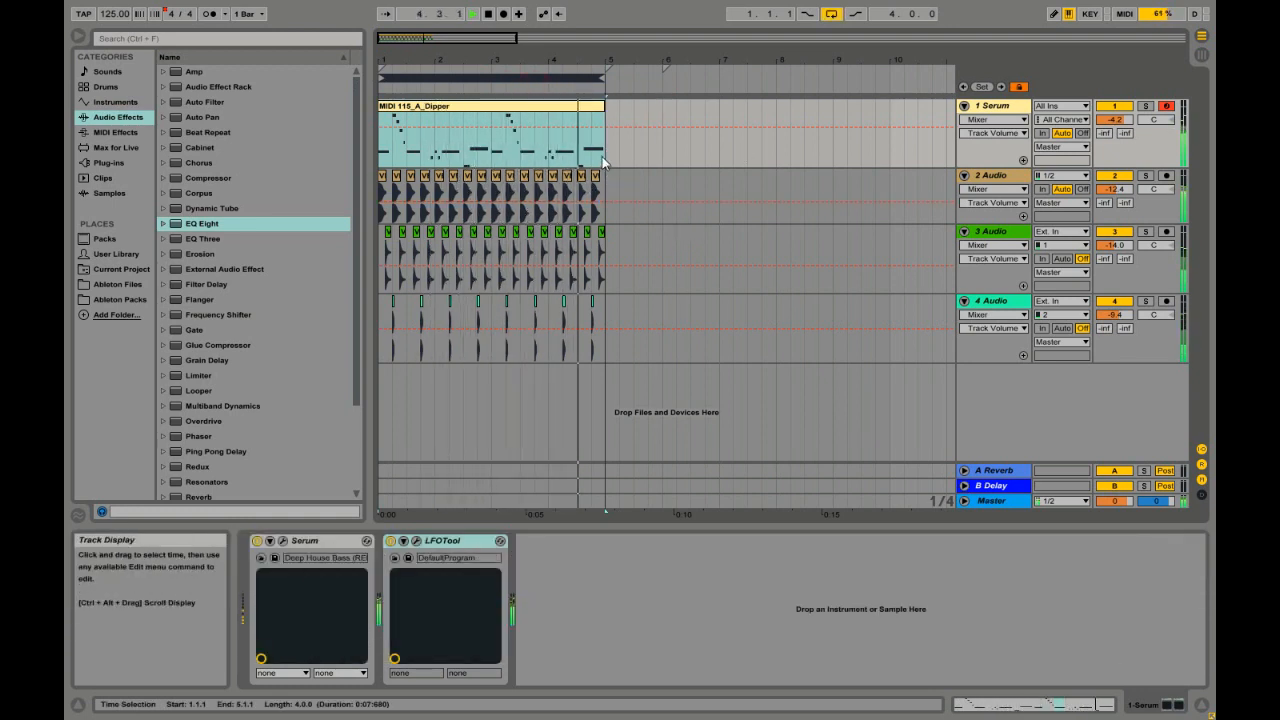
Listen to the looped arrangement, stop playback and place the insert marker inside the Serum track's MIDI clip at 3.3.1
{"action": "left_click", "coordinate": [540, 150]}
{"action": "left_click", "coordinate": [538, 151]}
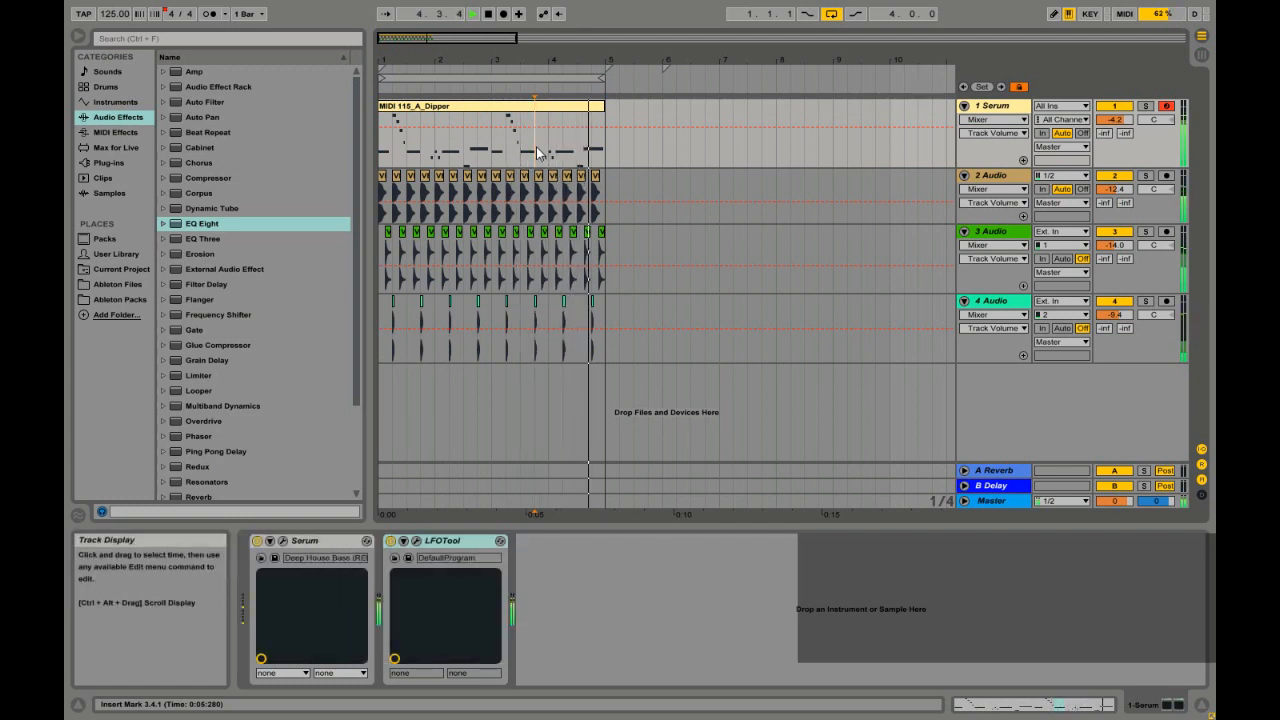
{"action": "key", "text": "space"}
{"action": "left_click", "coordinate": [533, 160]}
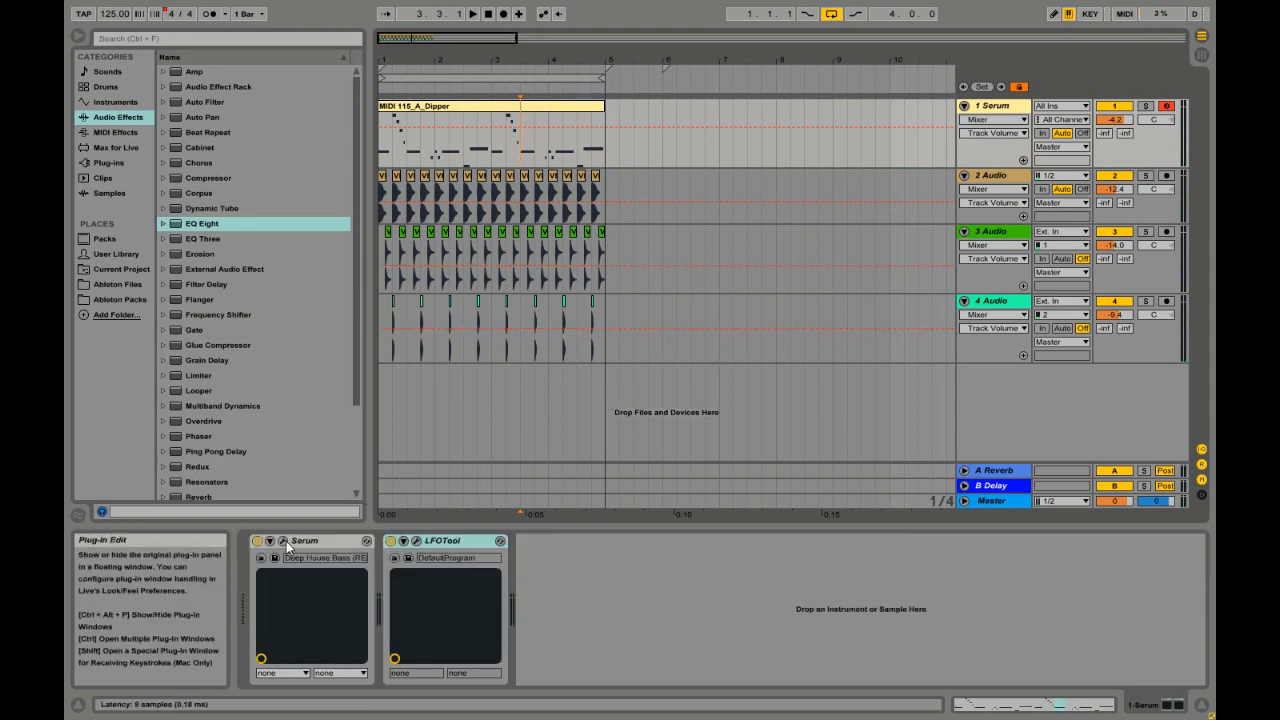
Open the Serum plug-in on track 1 and initialize its preset
{"action": "left_click", "coordinate": [284, 541]}
{"action": "left_click_drag", "start_coordinate": [868, 60], "coordinate": [891, 52]}
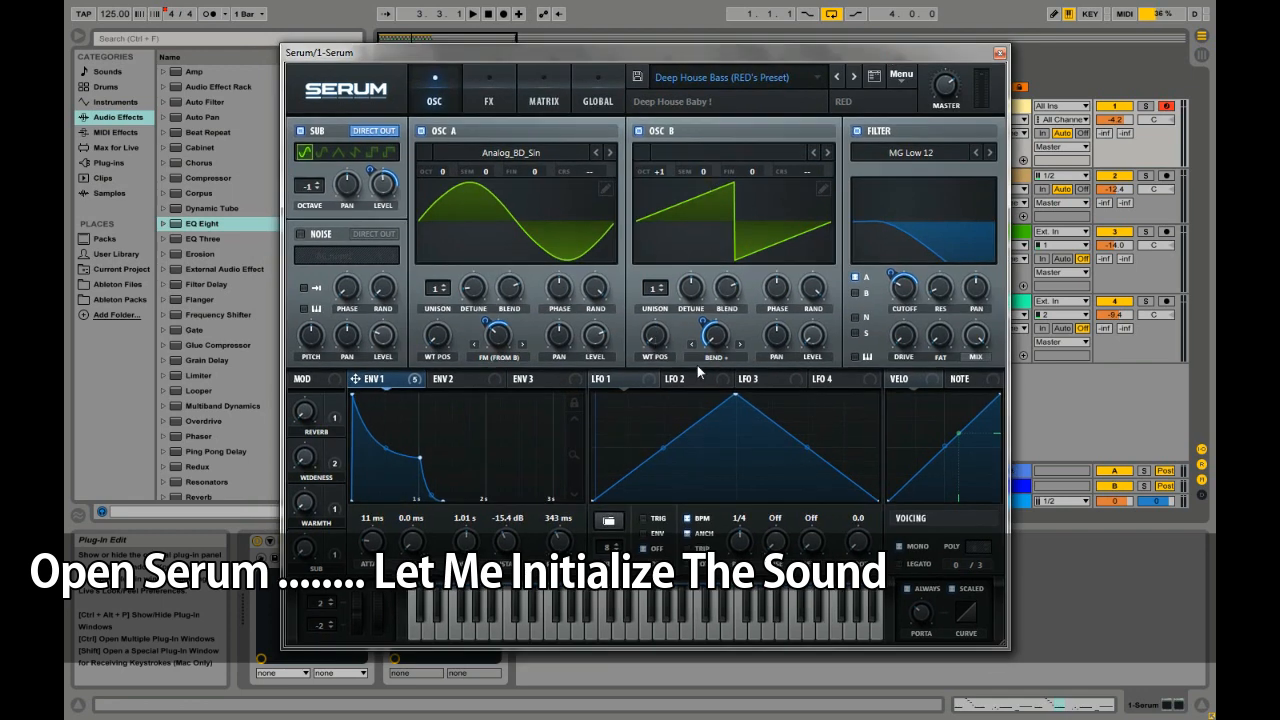
{"action": "left_click", "coordinate": [901, 79]}
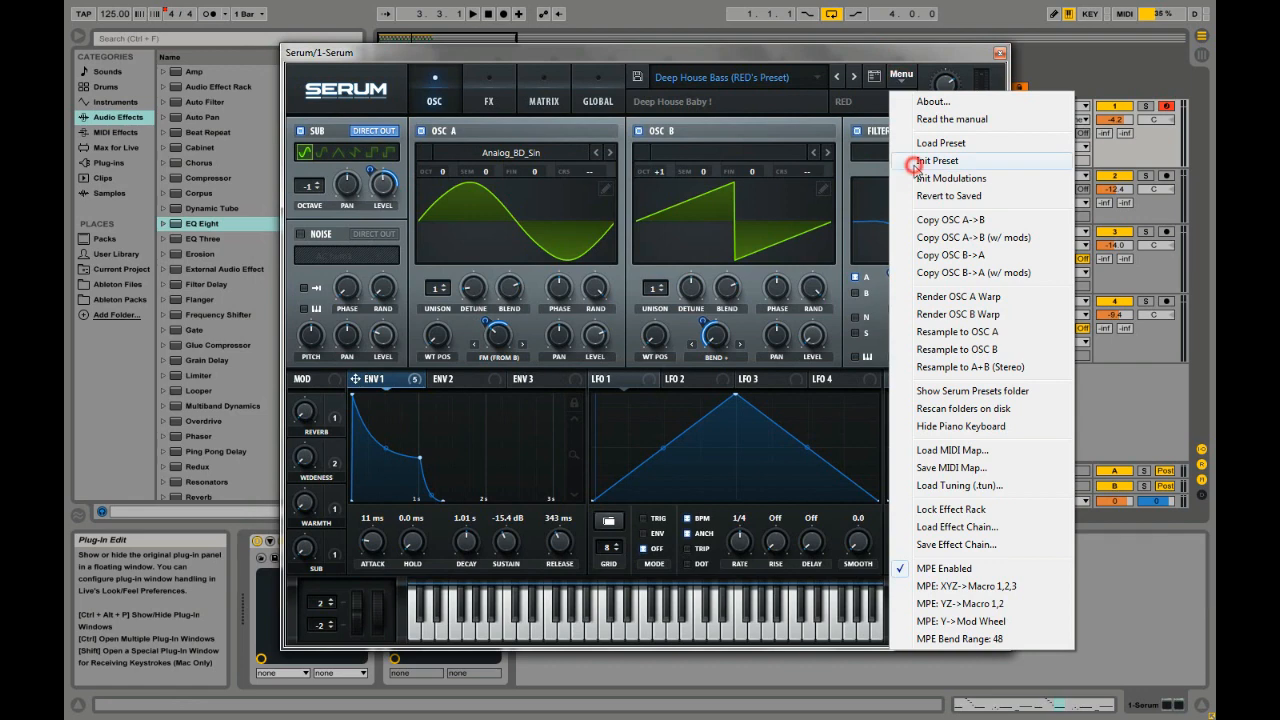
{"action": "left_click", "coordinate": [914, 157]}
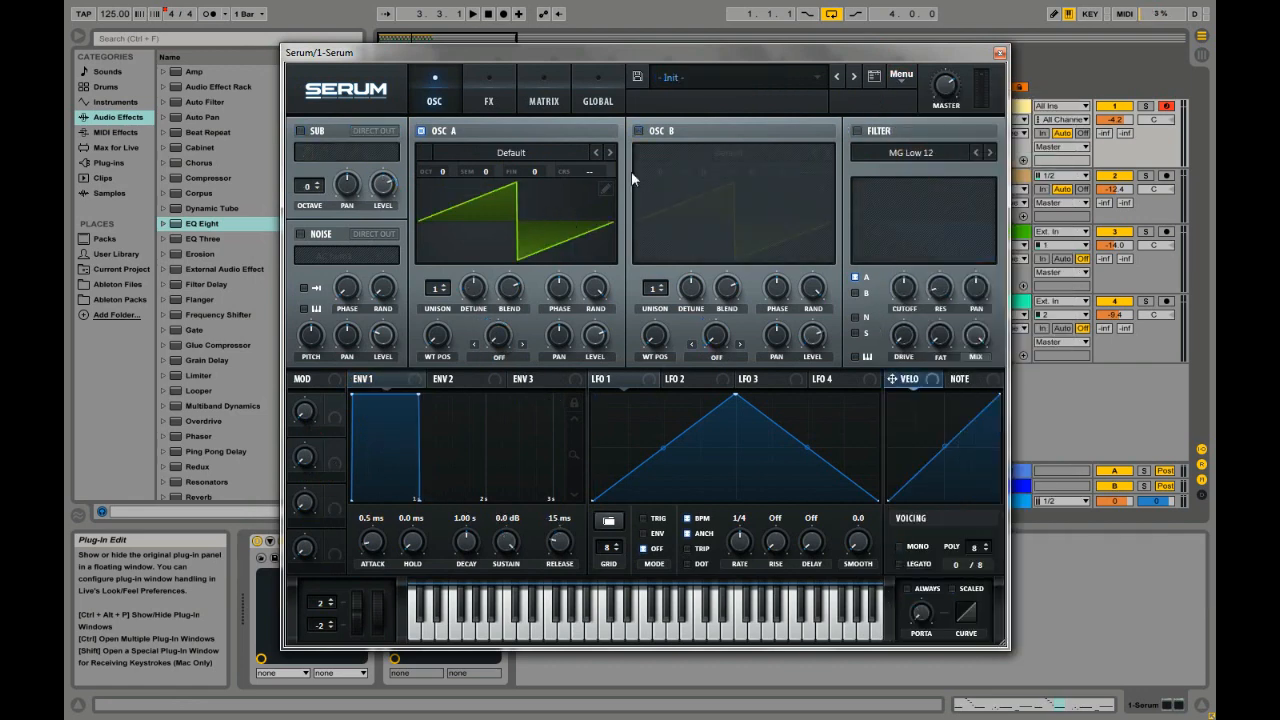
Solo the Serum track, deactivate its LFOTool device and move the Serum window clear of the track controls
{"action": "left_click", "coordinate": [1146, 106]}
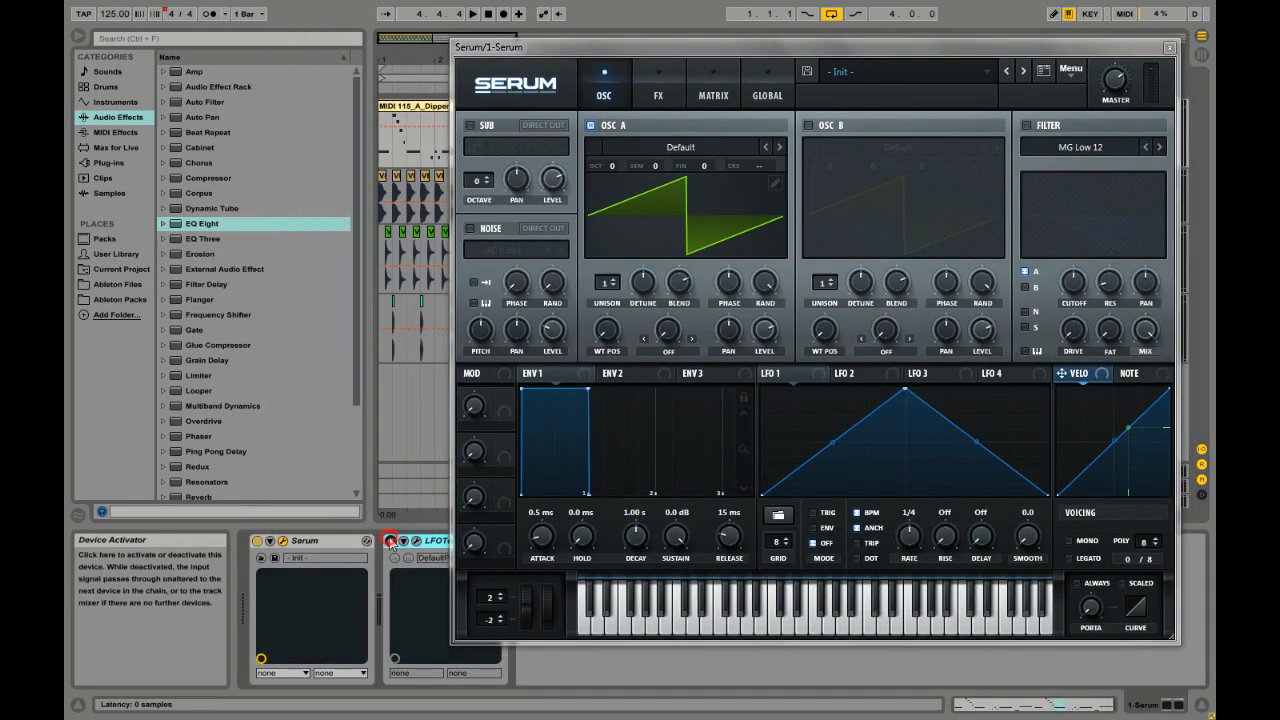
{"action": "left_click_drag", "start_coordinate": [671, 40], "coordinate": [503, 41]}
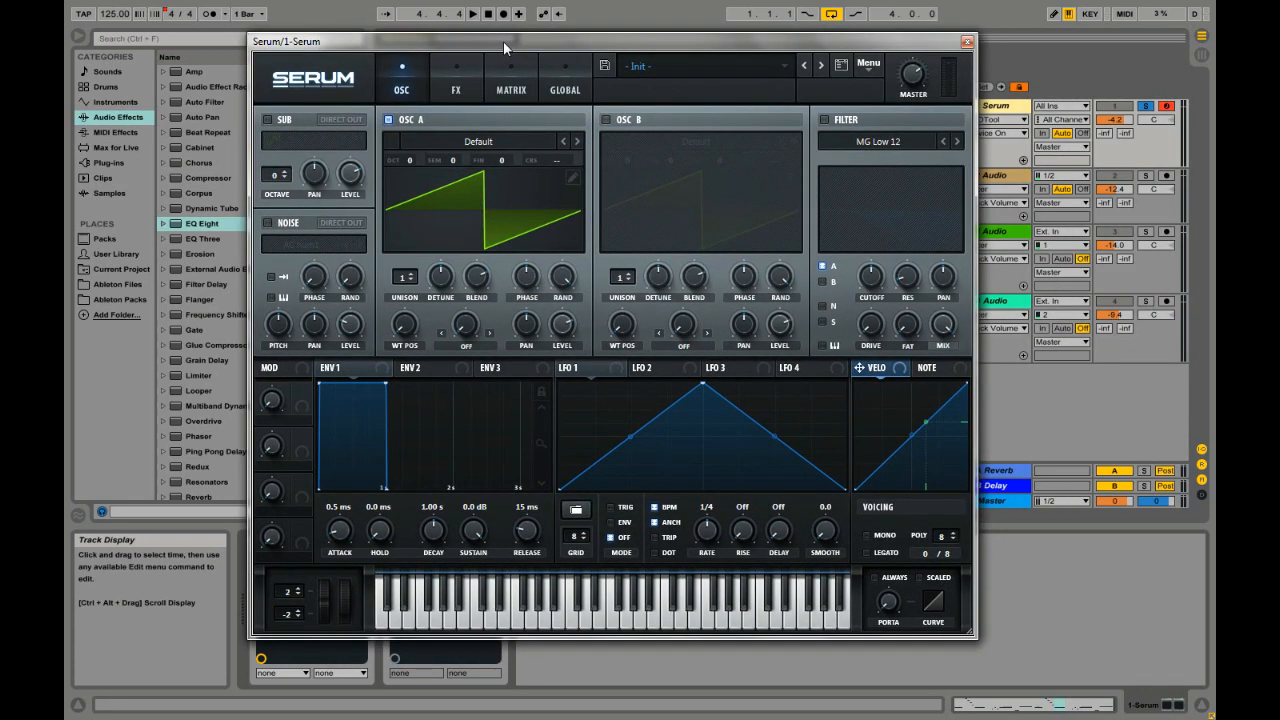
Load the Analog_BD_Sin wavetable into oscillator A and enable oscillator B with its Default wavetable
{"action": "left_click", "coordinate": [478, 141]}
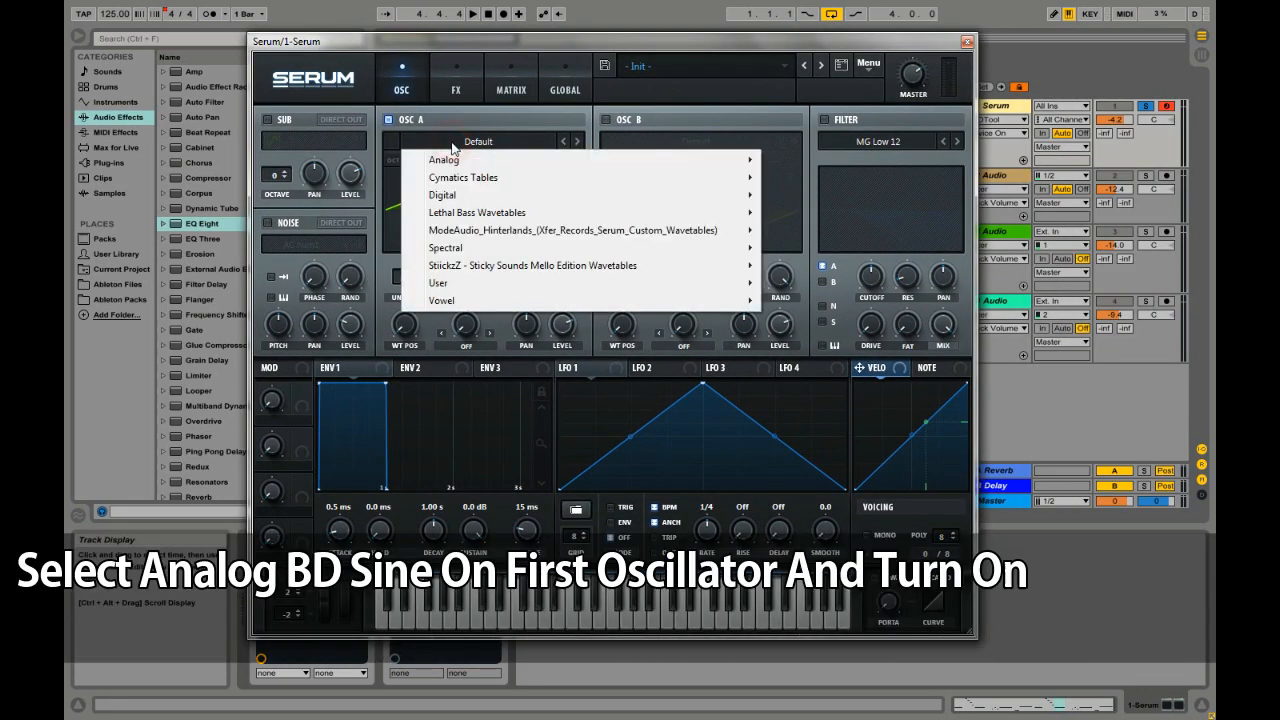
{"action": "mouse_move", "coordinate": [463, 177]}
{"action": "left_click", "coordinate": [805, 188]}
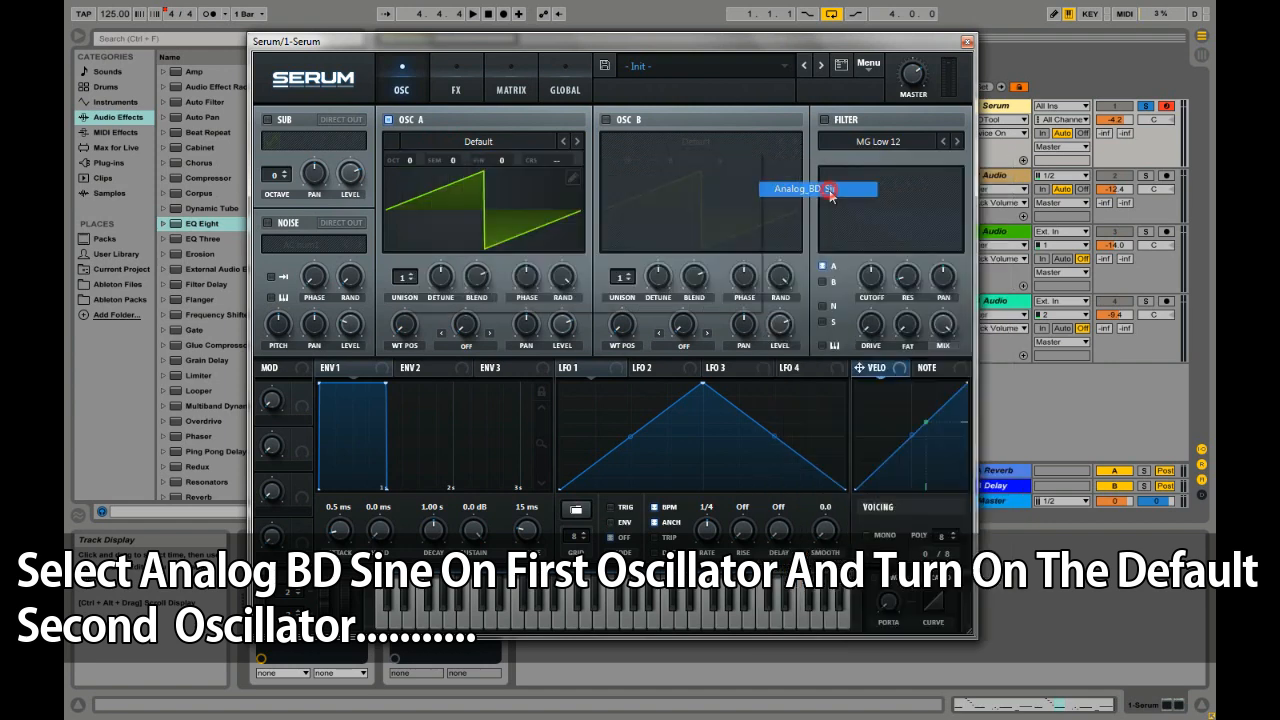
{"action": "left_click", "coordinate": [606, 119]}
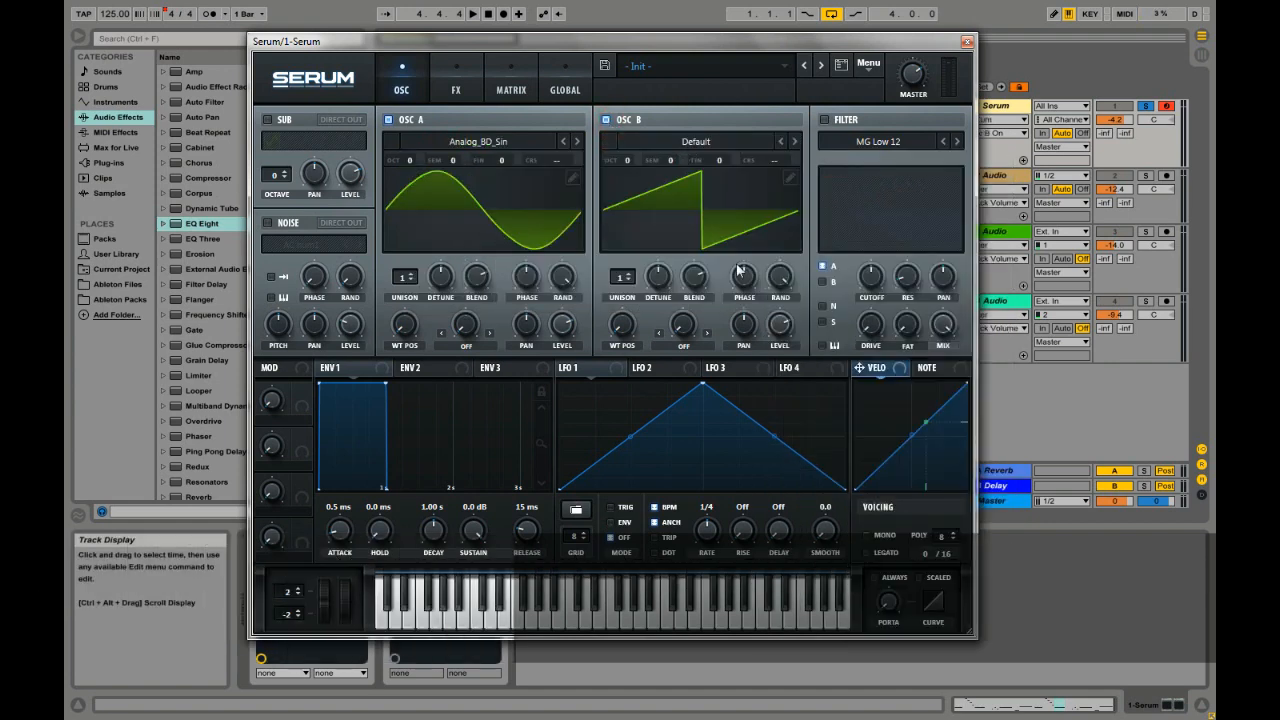
Turn oscillator B's level all the way down and set oscillator A's warp mode to FM (from B)
{"action": "left_click_drag", "start_coordinate": [780, 323], "coordinate": [778, 520]}
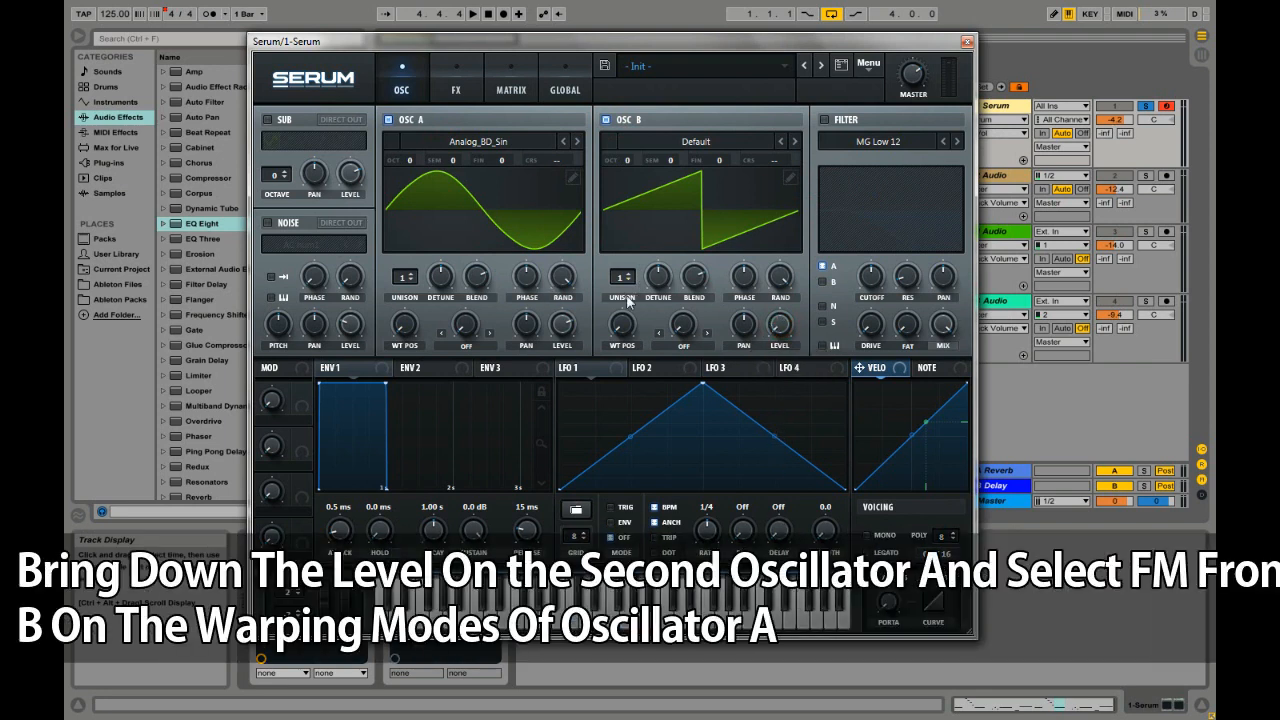
{"action": "left_click", "coordinate": [460, 346]}
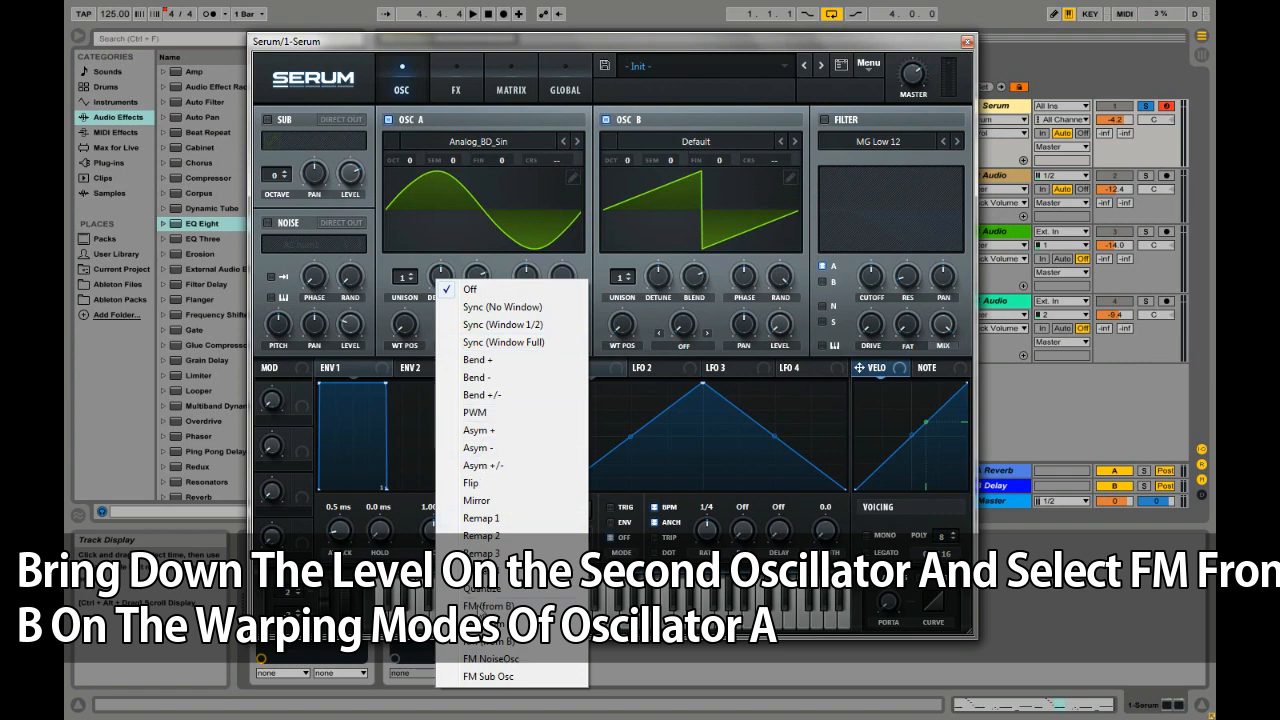
{"action": "left_click", "coordinate": [480, 606]}
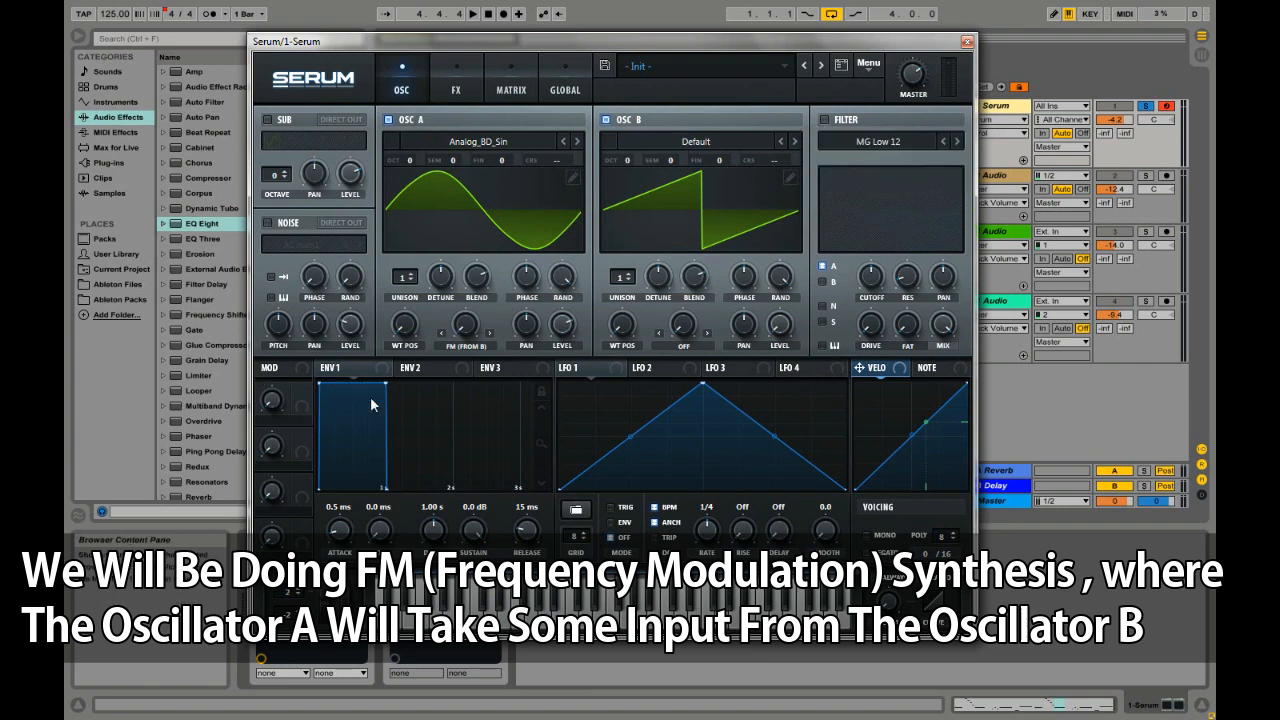
Shape Envelope 1 with a decay of 957 ms, a sustain of -13.8 dB and a release of 632 ms
{"action": "left_click_drag", "start_coordinate": [474, 531], "coordinate": [474, 594]}
{"action": "mouse_move", "coordinate": [442, 545]}
{"action": "left_mouse_down"}
{"action": "mouse_move", "coordinate": [445, 523]}
{"action": "mouse_move", "coordinate": [447, 552]}
{"action": "left_mouse_up"}
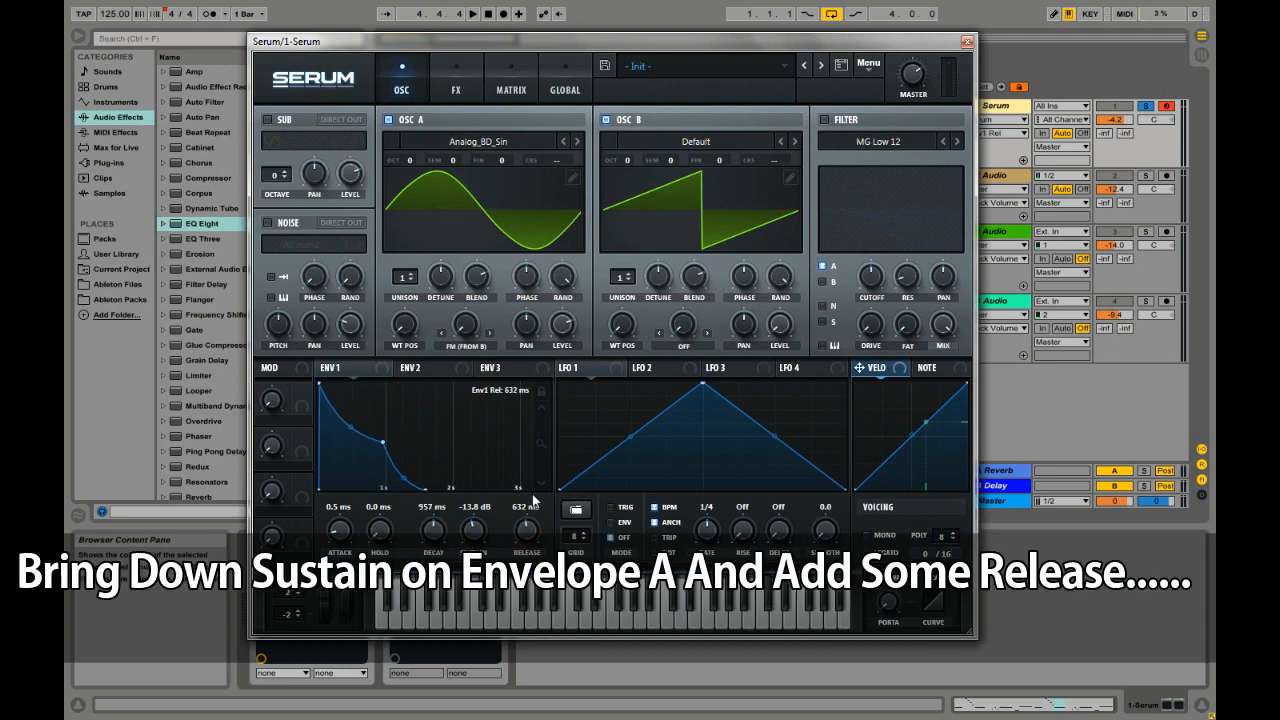
{"action": "left_click_drag", "start_coordinate": [433, 535], "coordinate": [433, 537]}
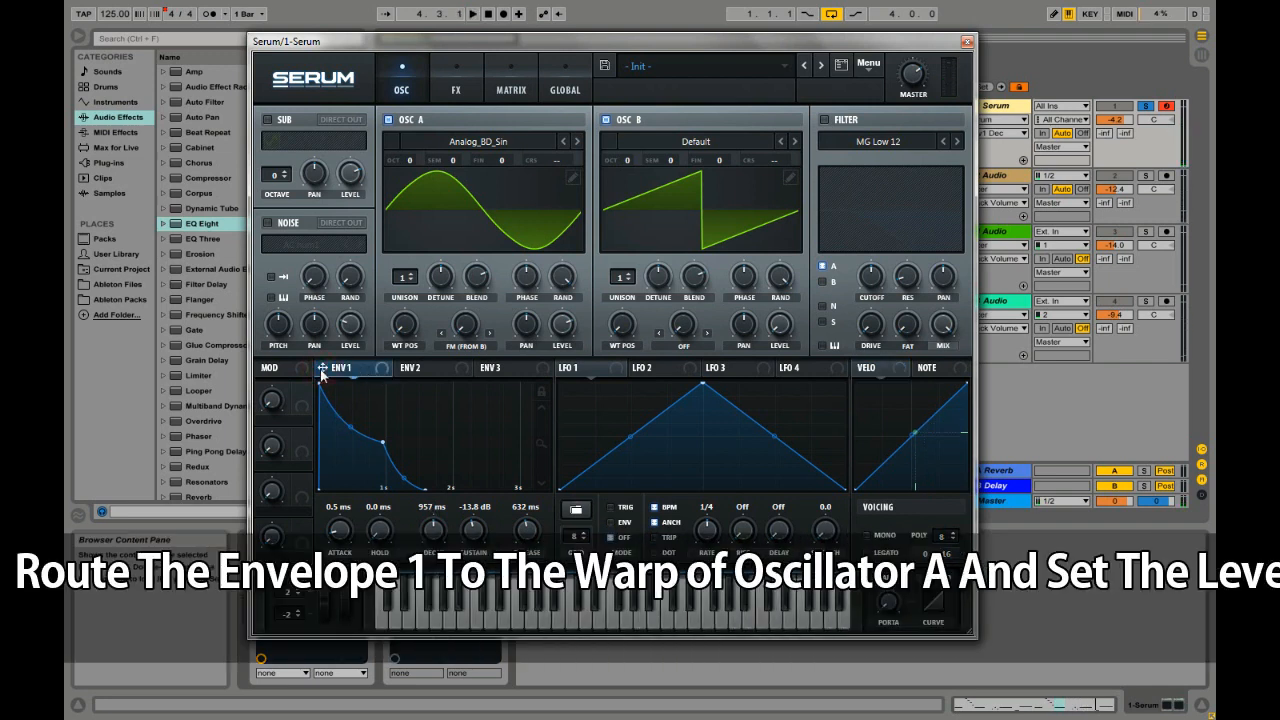
Route Envelope 1 to oscillator A's FM warp, adjust the modulation amount to about 34 and audition the sound
{"action": "left_click_drag", "start_coordinate": [321, 368], "coordinate": [452, 342]}
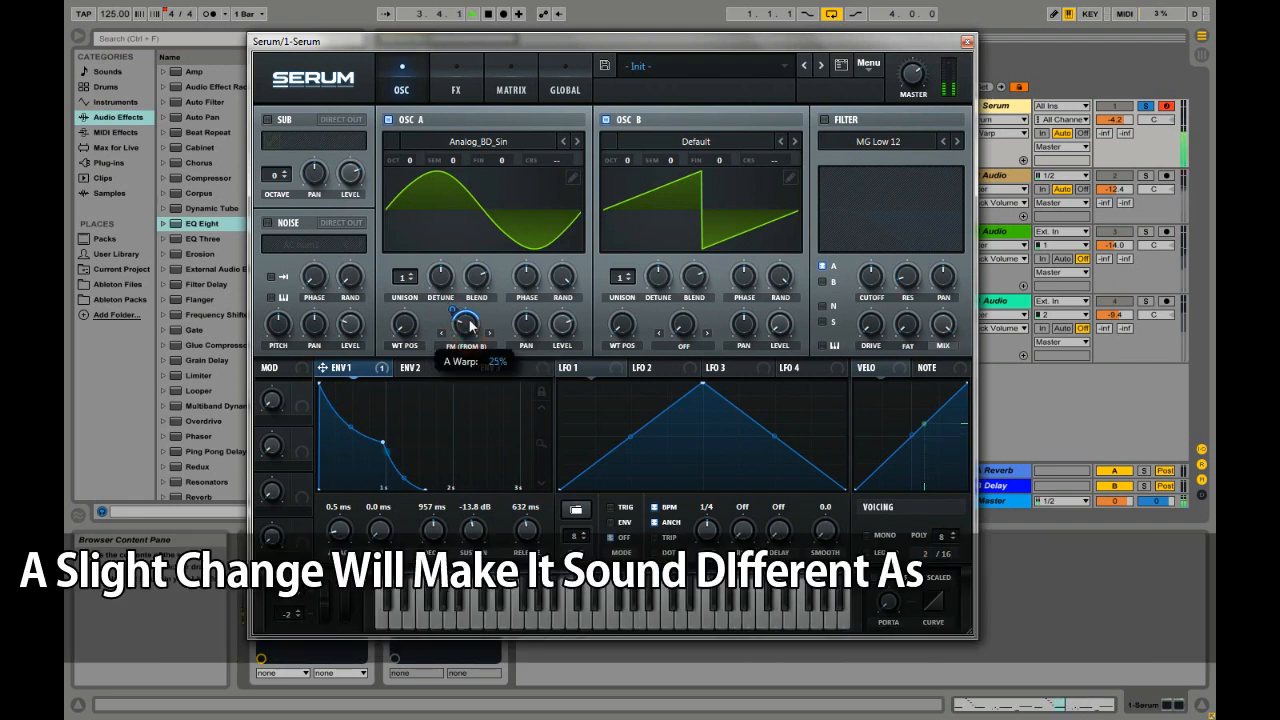
{"action": "key", "text": "space"}
{"action": "left_click_drag", "start_coordinate": [452, 310], "coordinate": [452, 316]}
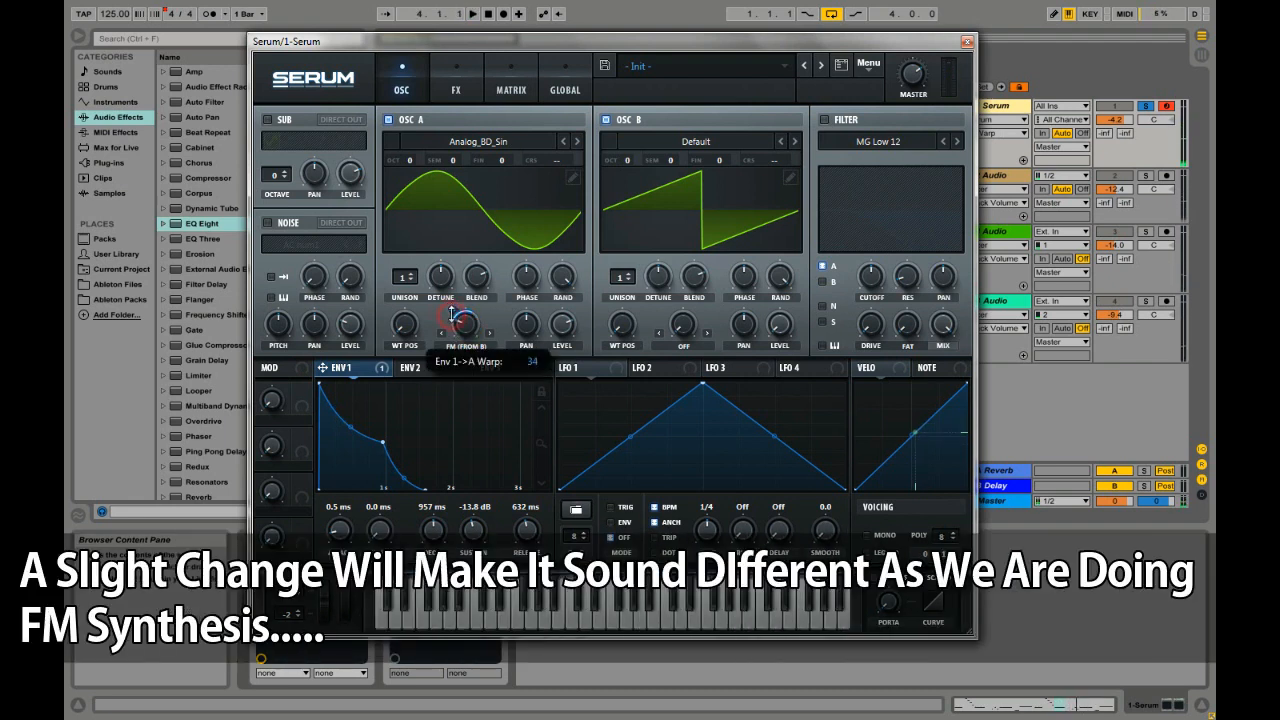
{"action": "key", "text": "space"}
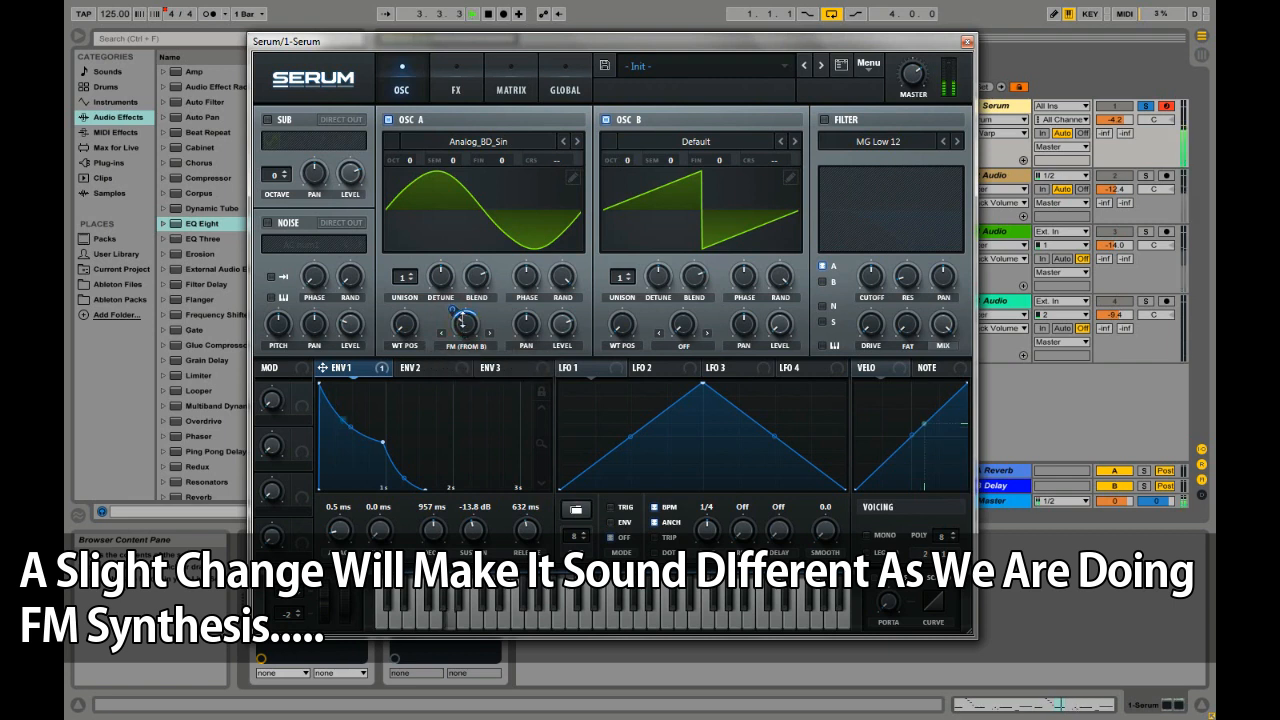
Enable the MG Low 12 filter, lower its cutoff and route Envelope 1 to the cutoff with an adjusted modulation amount
{"action": "left_click", "coordinate": [823, 120]}
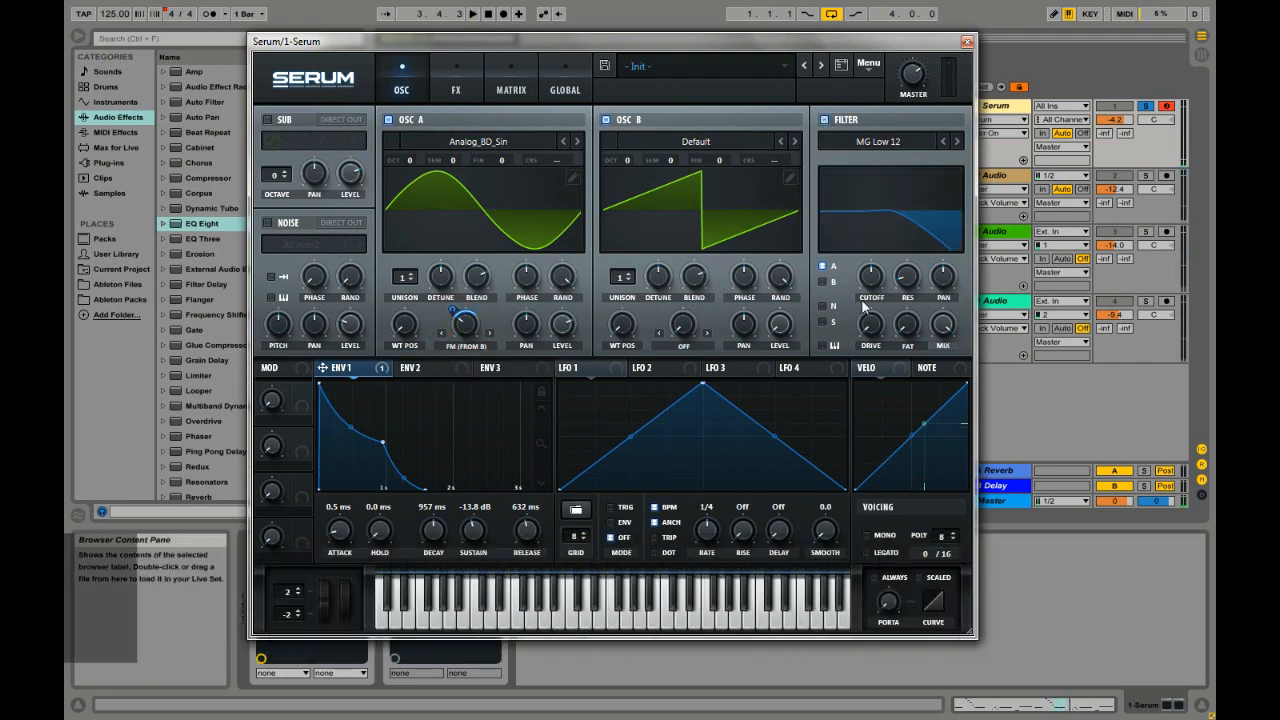
{"action": "left_click_drag", "start_coordinate": [871, 277], "coordinate": [862, 320]}
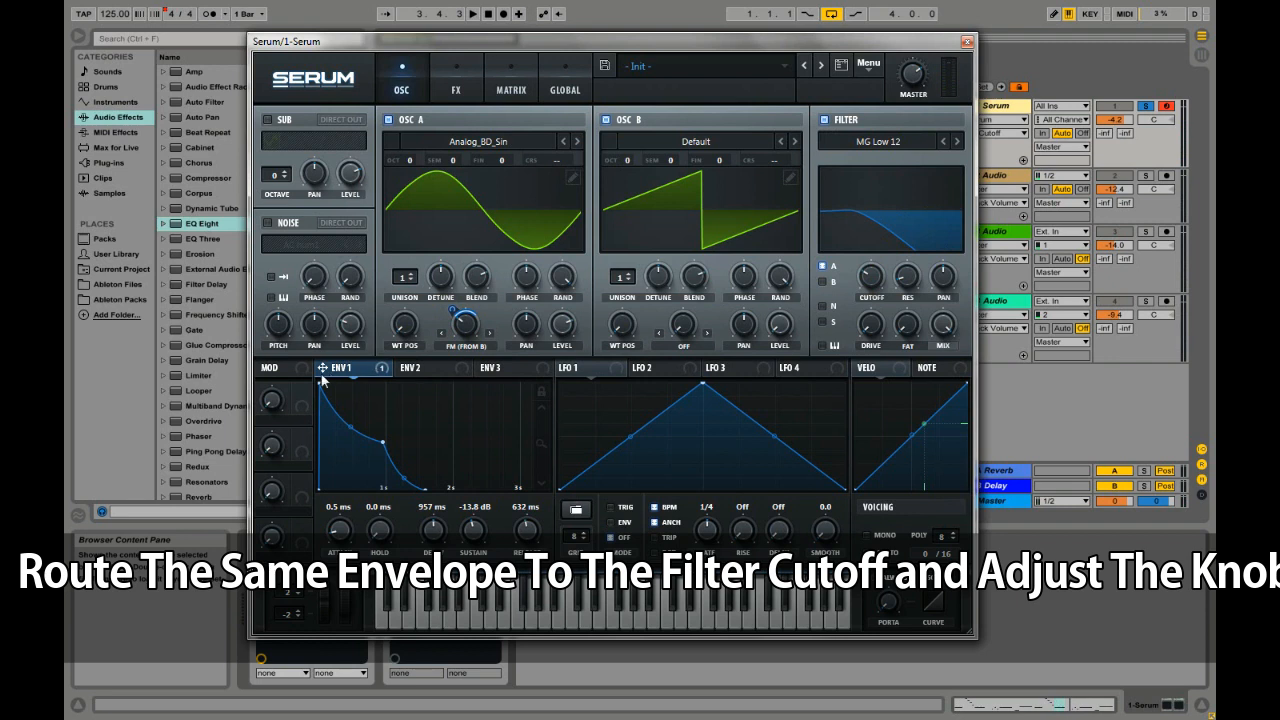
{"action": "left_click_drag", "start_coordinate": [858, 270], "coordinate": [857, 289]}
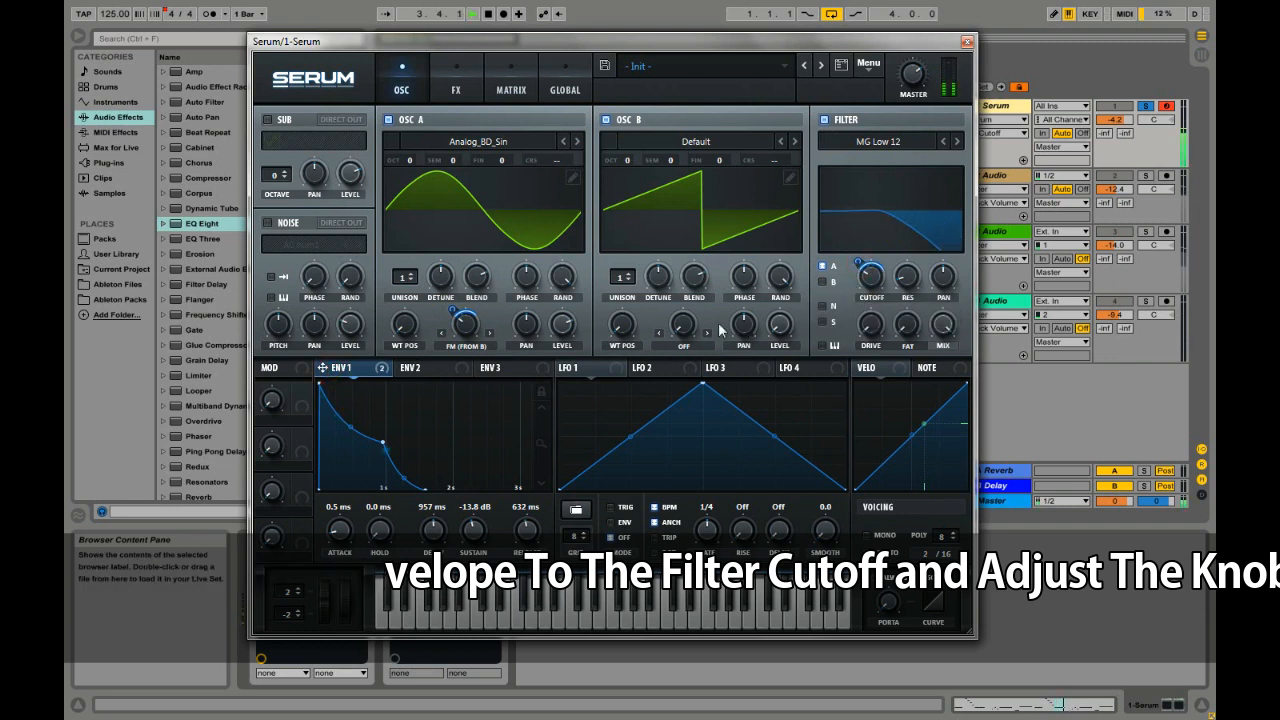
Set oscillator B's warp mode to Bend +, route Envelope 1 to that warp and audition the sound
{"action": "left_click", "coordinate": [683, 345]}
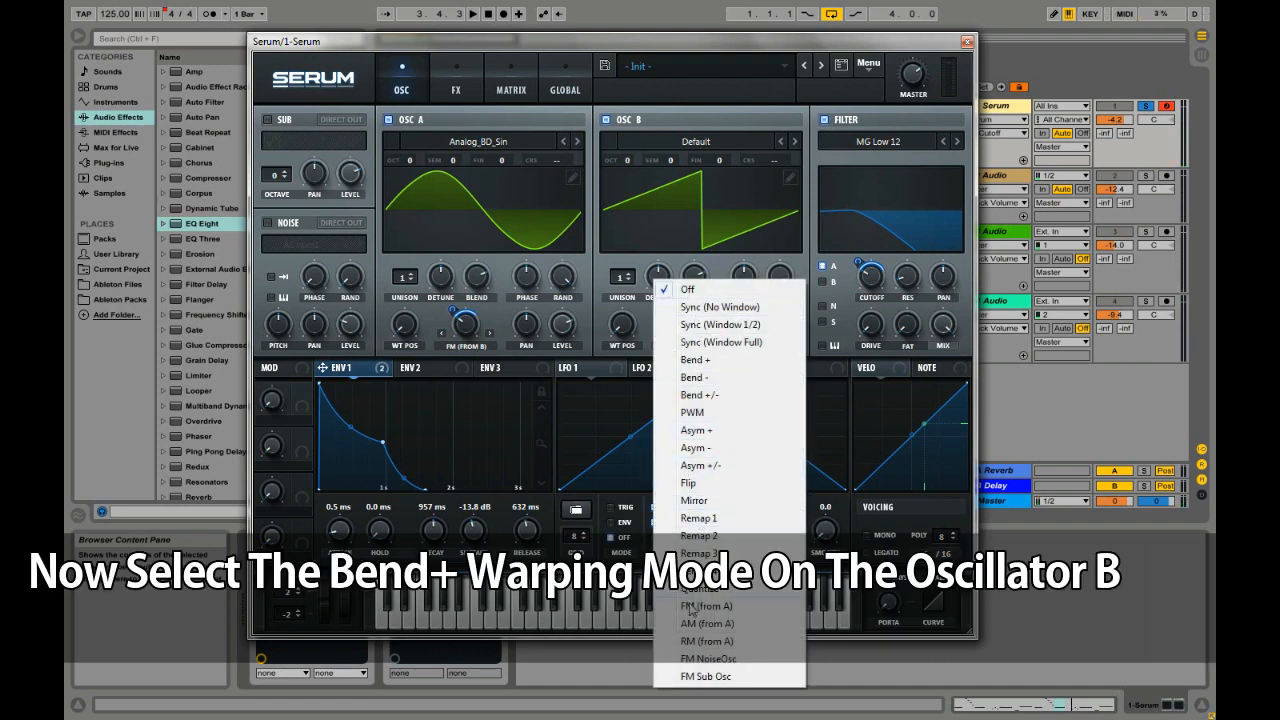
{"action": "left_click", "coordinate": [702, 362]}
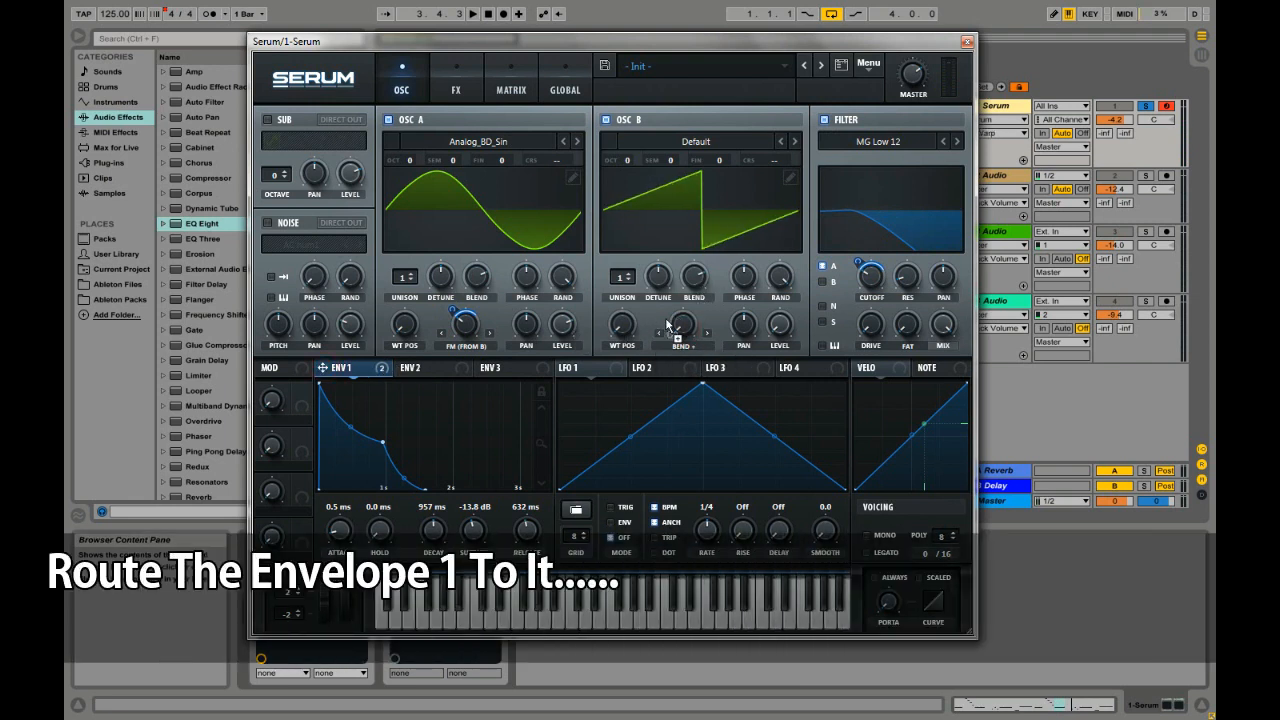
{"action": "left_click_drag", "start_coordinate": [668, 312], "coordinate": [670, 318]}
{"action": "key", "text": "space"}
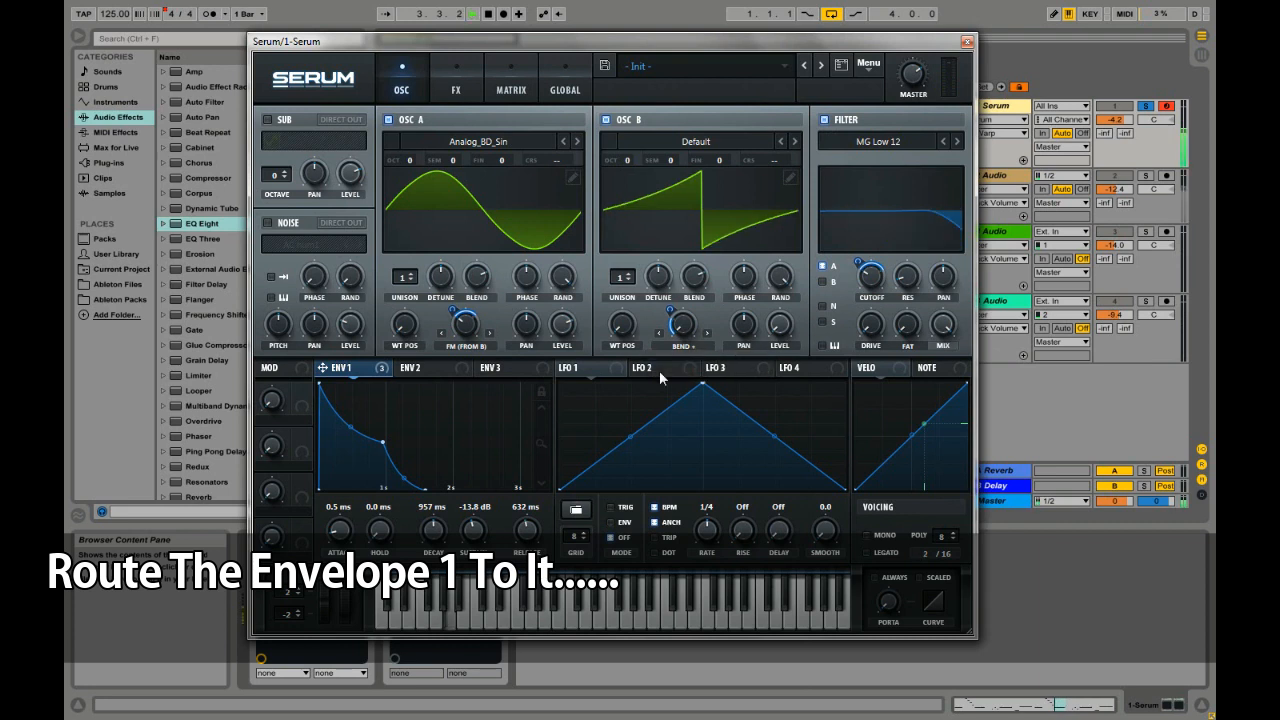
Enable the Sub oscillator and set it to Direct Out
{"action": "left_click", "coordinate": [268, 120]}
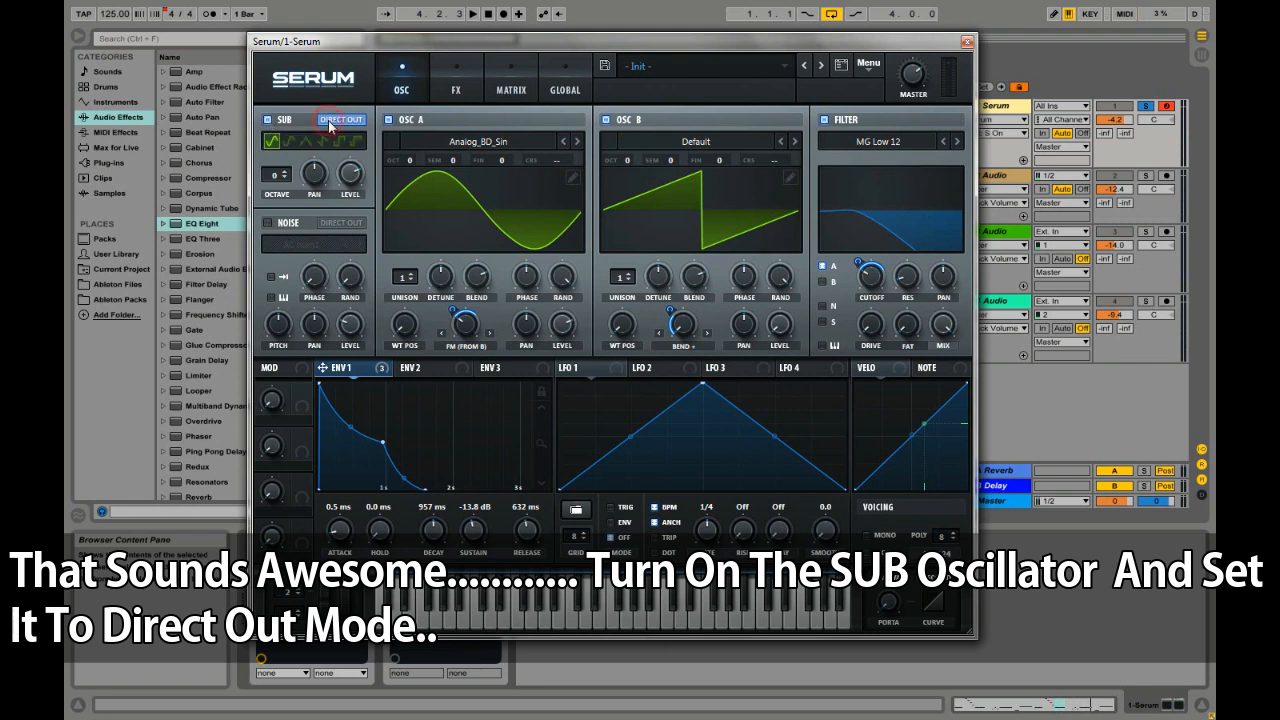
Lower the Sub oscillator's level, route Envelope 1 to that level and set the Sub octave to -1
{"action": "left_click_drag", "start_coordinate": [350, 183], "coordinate": [341, 264]}
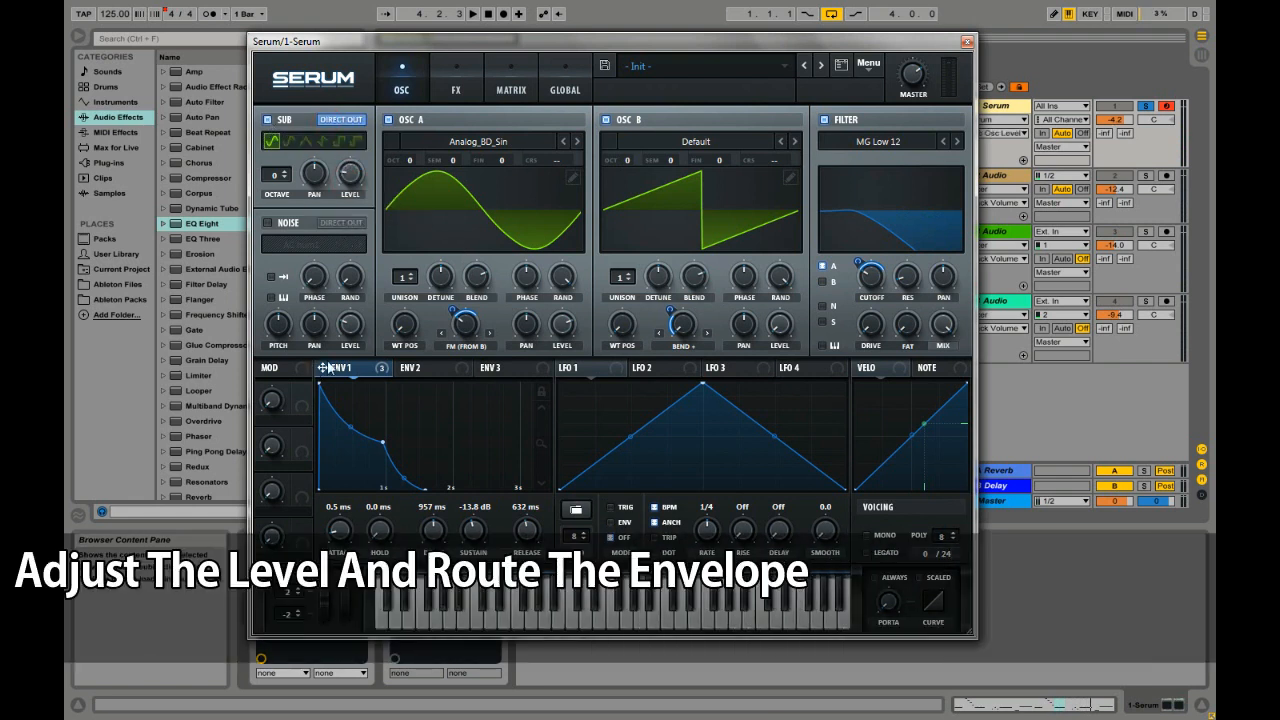
{"action": "left_click_drag", "start_coordinate": [322, 368], "coordinate": [335, 312]}
{"action": "left_click_drag", "start_coordinate": [343, 163], "coordinate": [280, 190]}
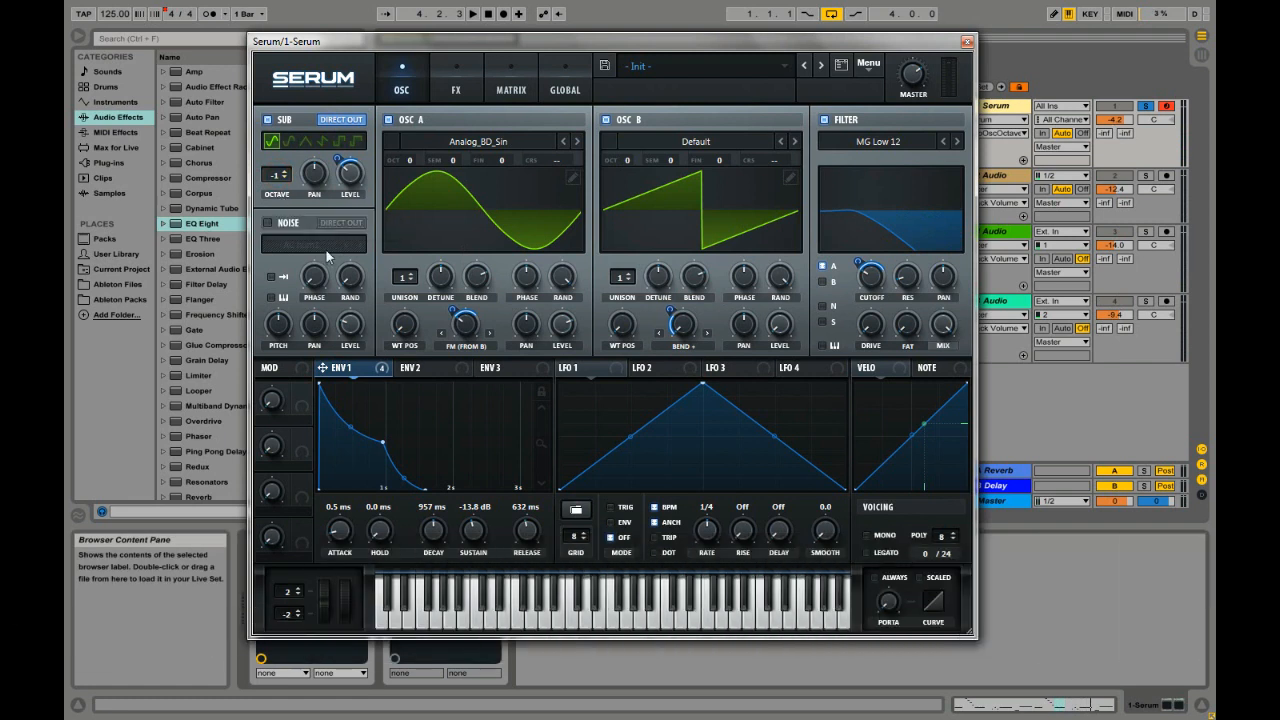
Switch the voicing to Mono and add some portamento with Always and Scaled enabled
{"action": "left_click", "coordinate": [866, 537]}
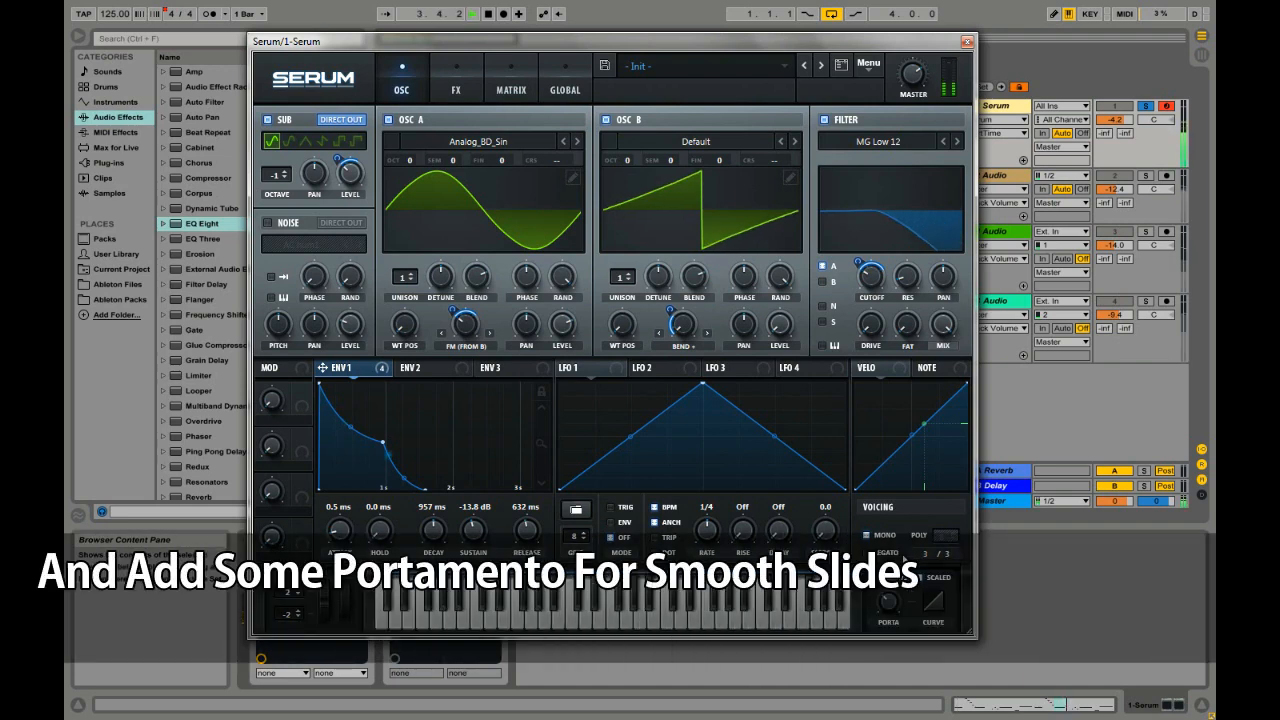
{"action": "left_click_drag", "start_coordinate": [835, 47], "coordinate": [896, 59]}
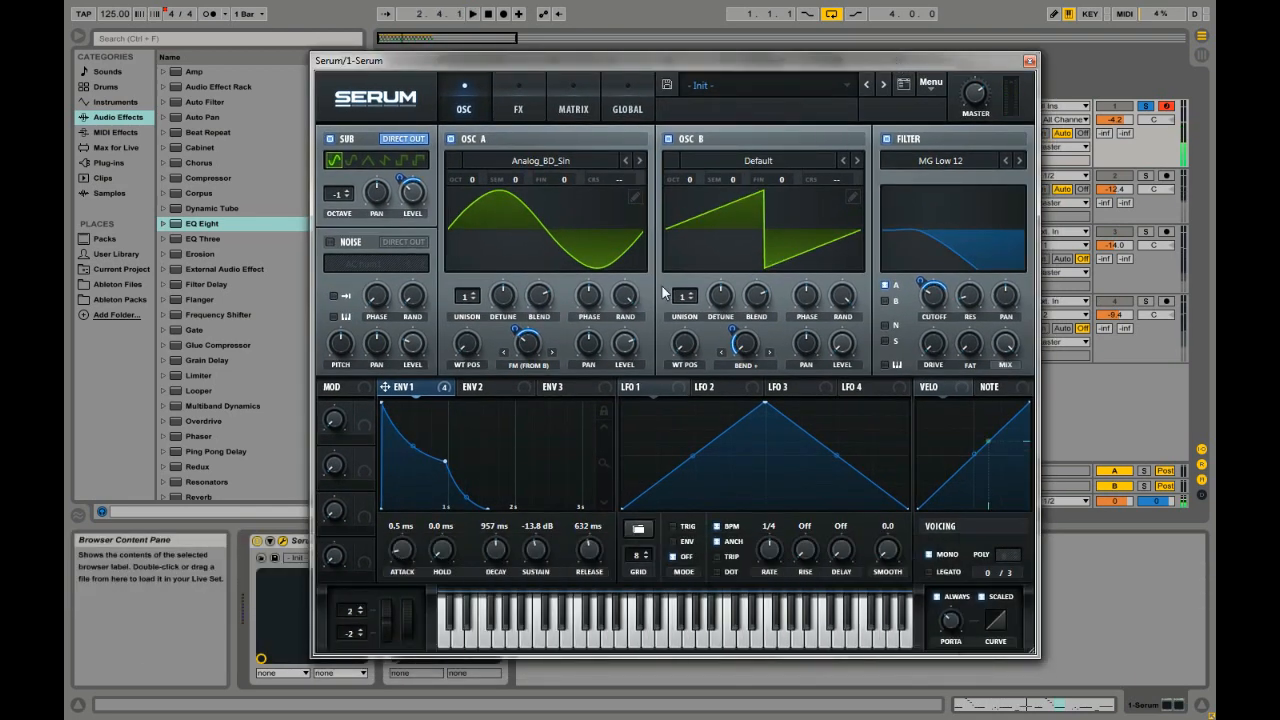
{"action": "left_click", "coordinate": [930, 297]}
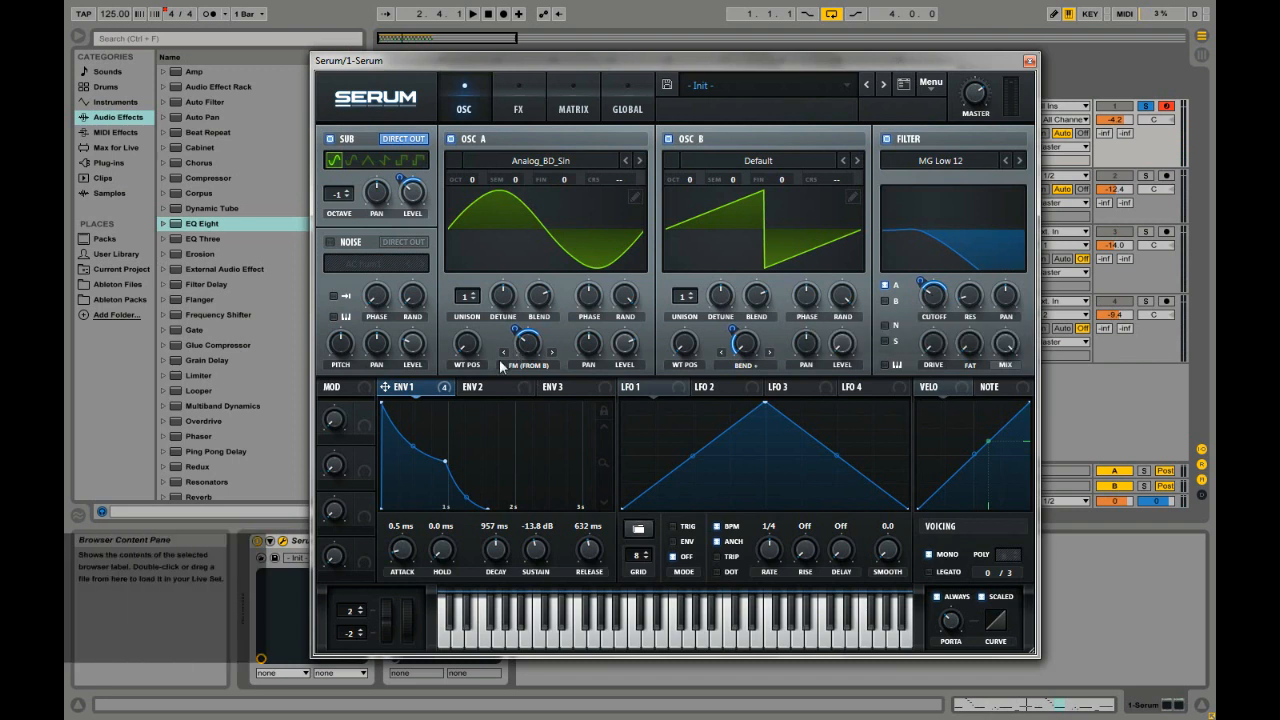
Enable the Tube distortion effect, move it to the start of the effects chain and adjust its drive
{"action": "left_click", "coordinate": [520, 106]}
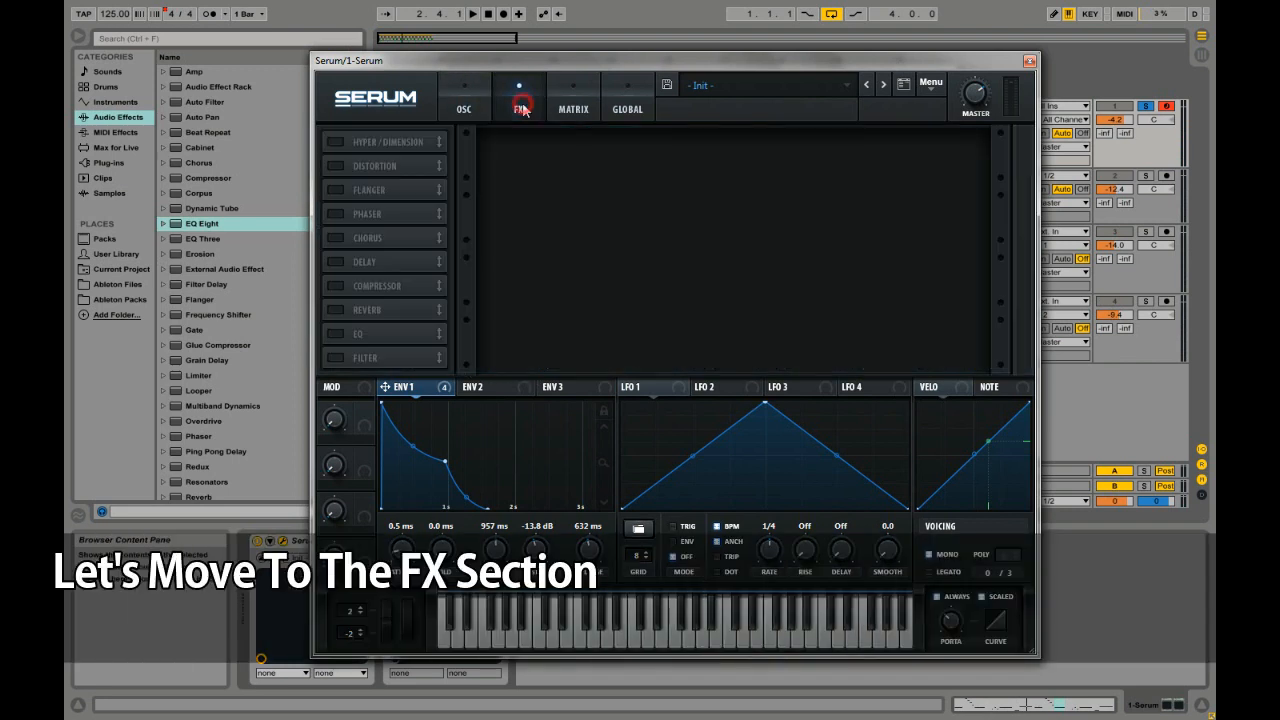
{"action": "left_click", "coordinate": [341, 165]}
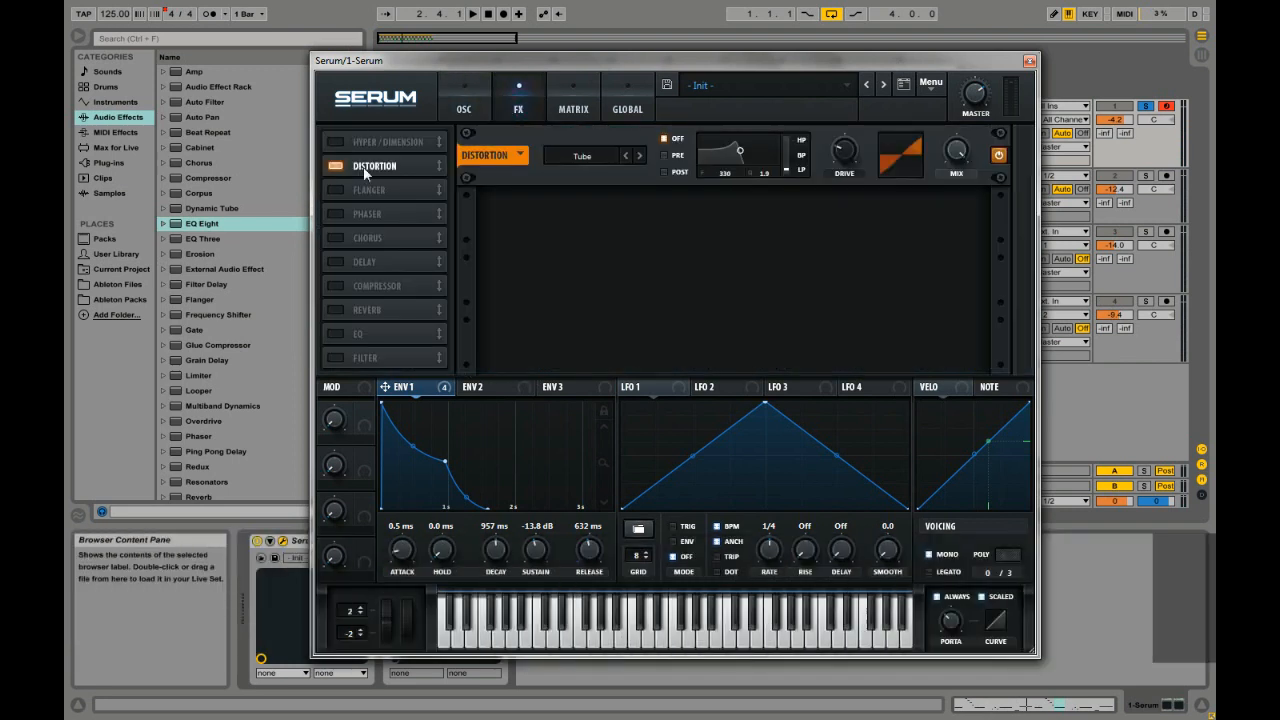
{"action": "left_click_drag", "start_coordinate": [366, 172], "coordinate": [365, 152]}
{"action": "left_click_drag", "start_coordinate": [839, 148], "coordinate": [843, 140]}
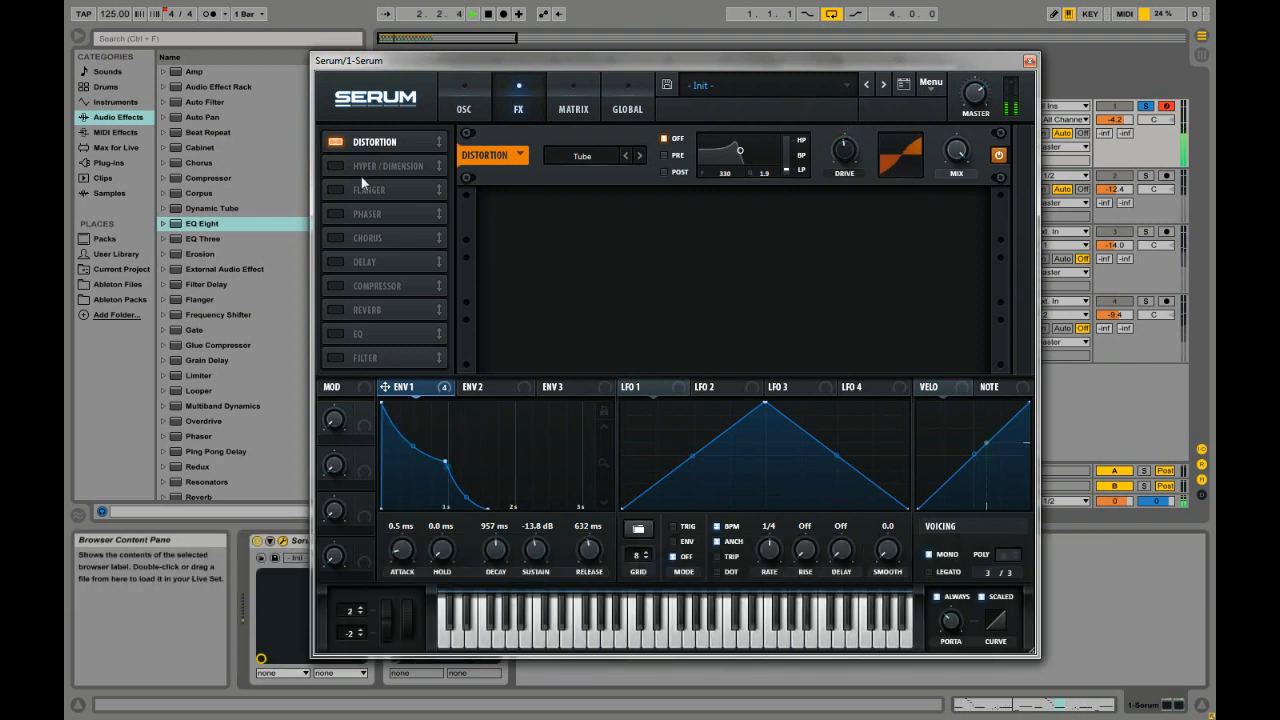
Enable Hyper/Dimension with low Hyper and Dimension mixes and reduce the Hyper rate and detune
{"action": "left_click", "coordinate": [337, 164]}
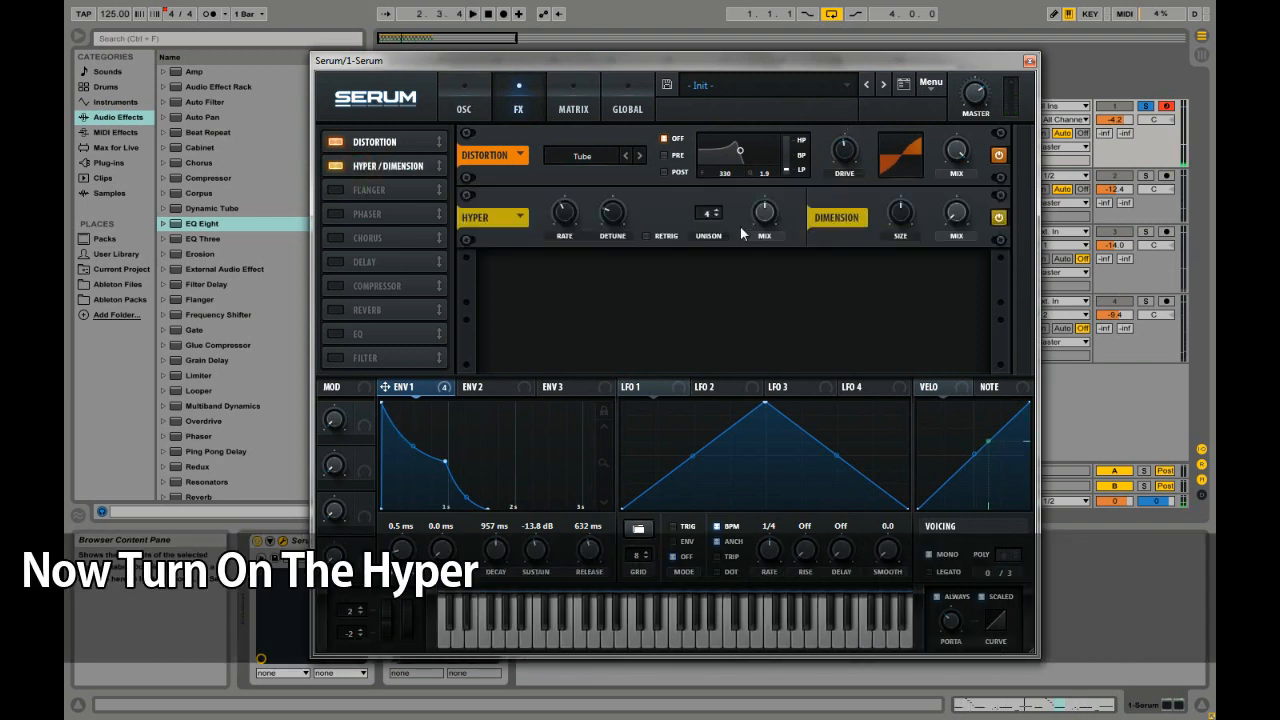
{"action": "left_click_drag", "start_coordinate": [763, 240], "coordinate": [757, 276]}
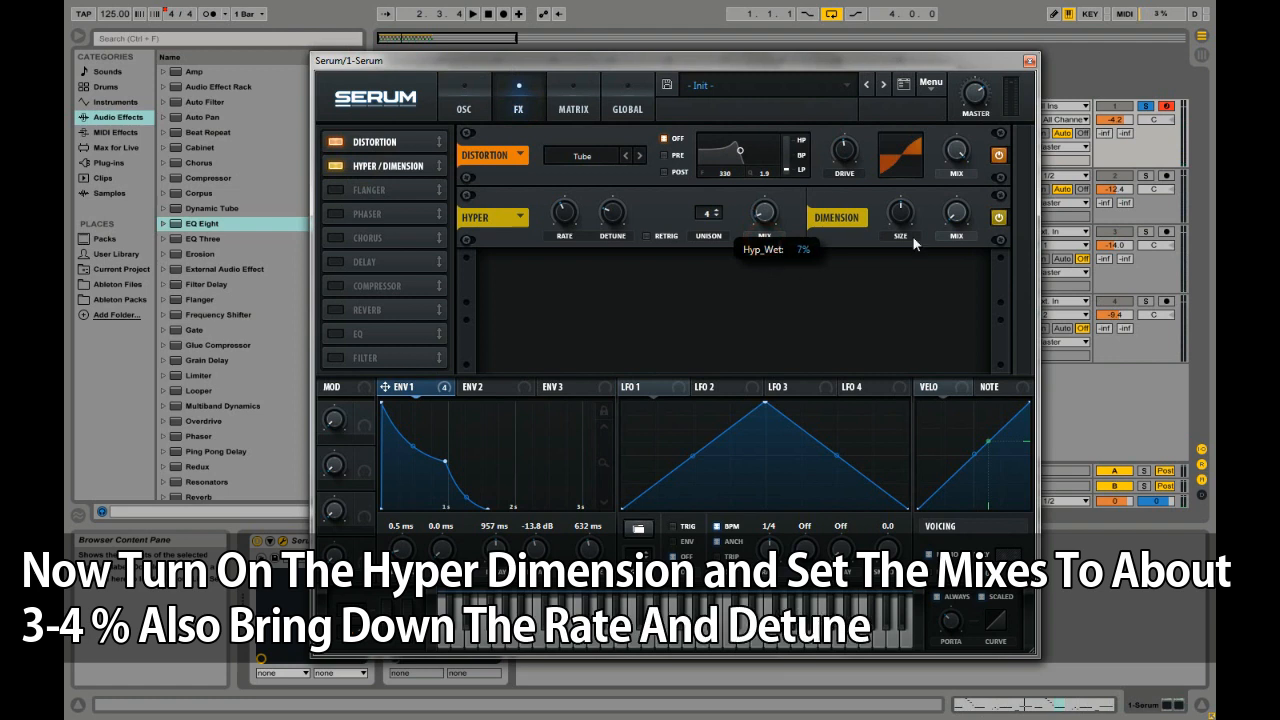
{"action": "left_click_drag", "start_coordinate": [956, 206], "coordinate": [957, 211]}
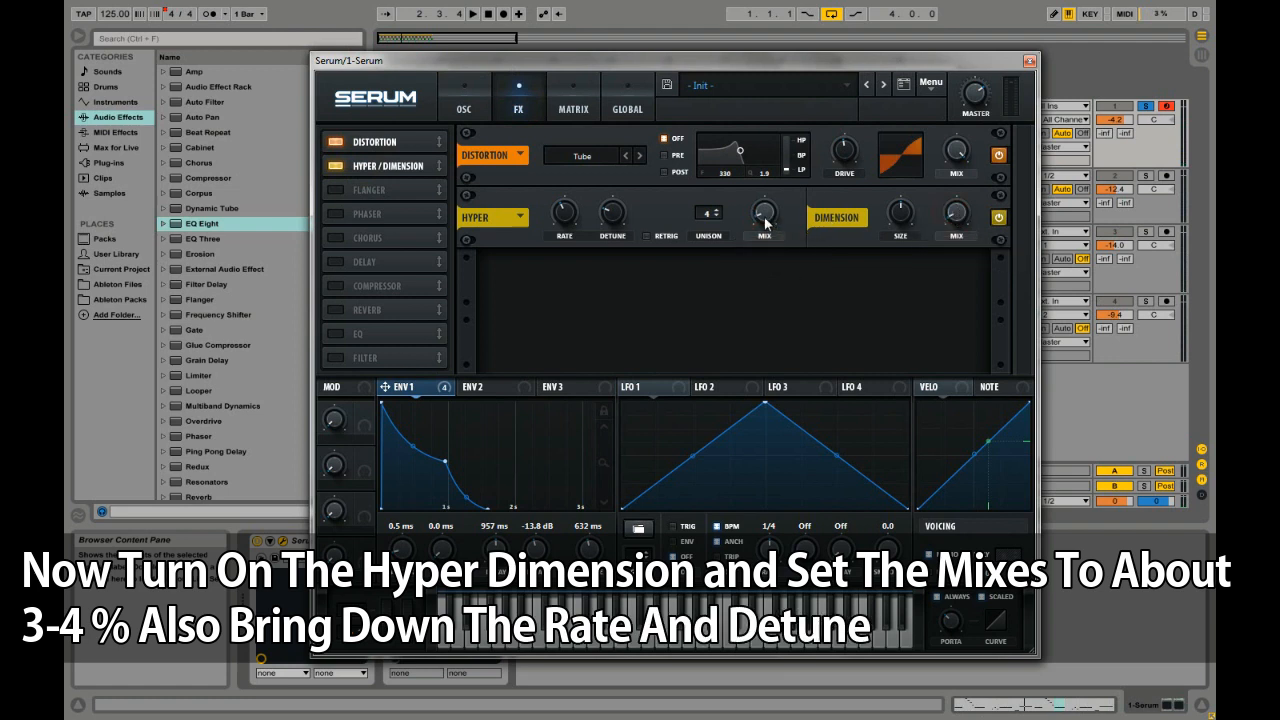
{"action": "mouse_move", "coordinate": [765, 218]}
{"action": "mouse_move", "coordinate": [562, 229]}
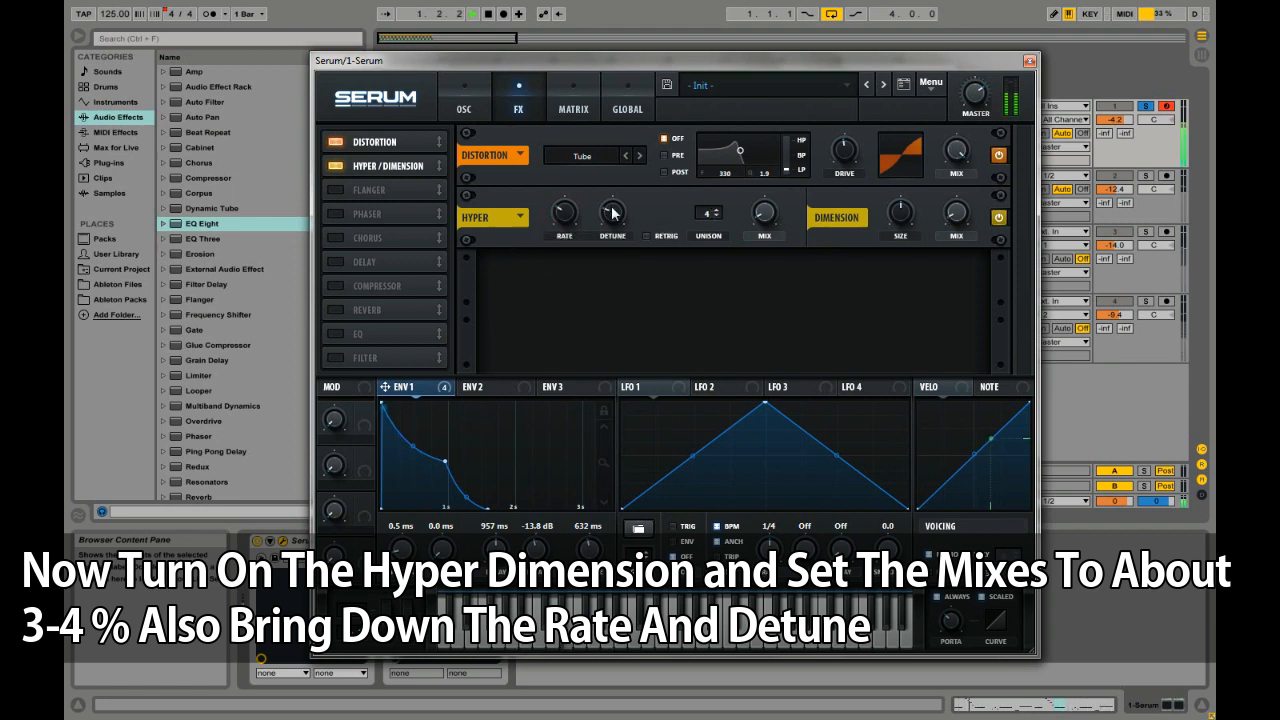
{"action": "left_click_drag", "start_coordinate": [613, 212], "coordinate": [614, 224]}
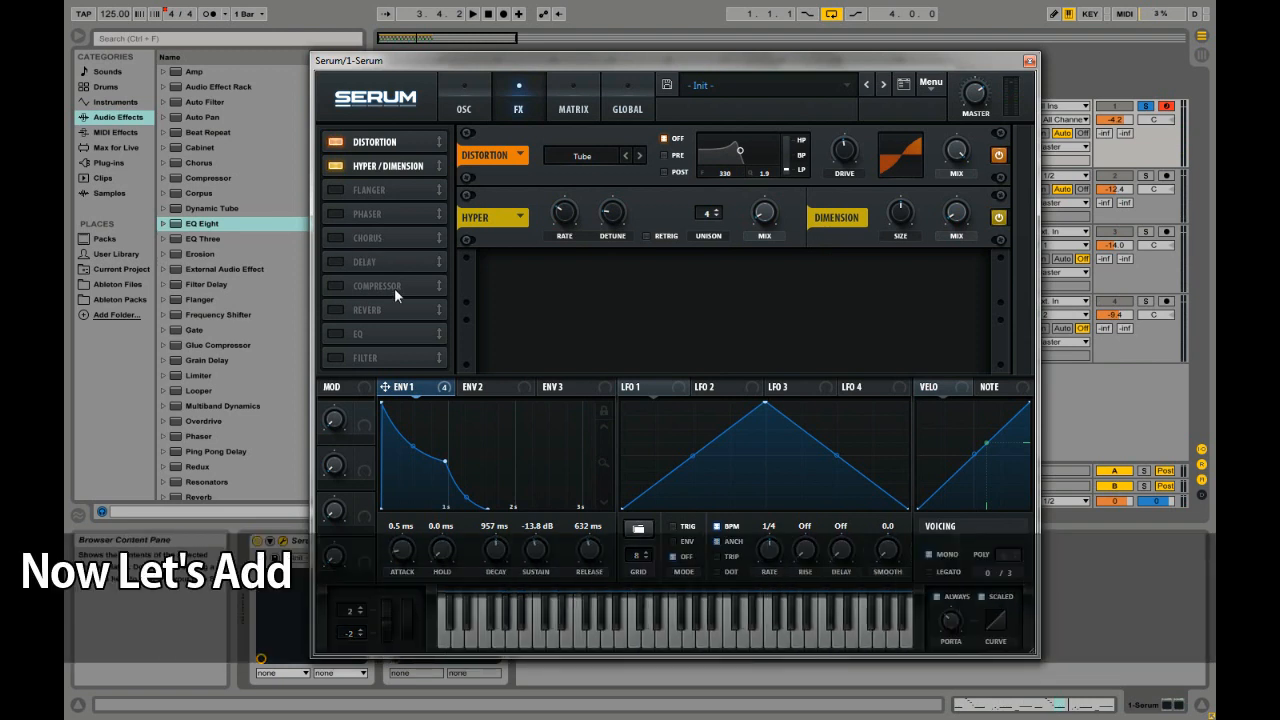
Enable the Hall reverb with a slight mix and a short decay, and adjust its size
{"action": "left_click", "coordinate": [336, 311]}
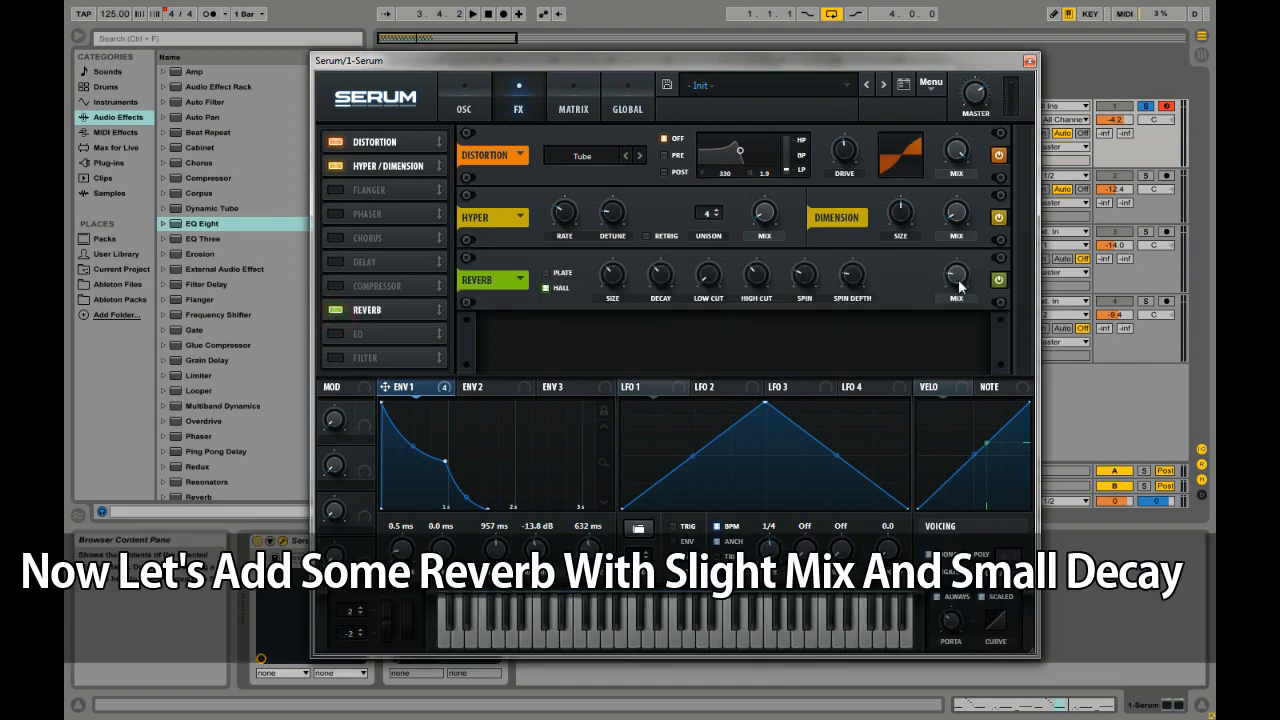
{"action": "left_click_drag", "start_coordinate": [957, 280], "coordinate": [957, 284]}
{"action": "left_click_drag", "start_coordinate": [616, 281], "coordinate": [618, 283]}
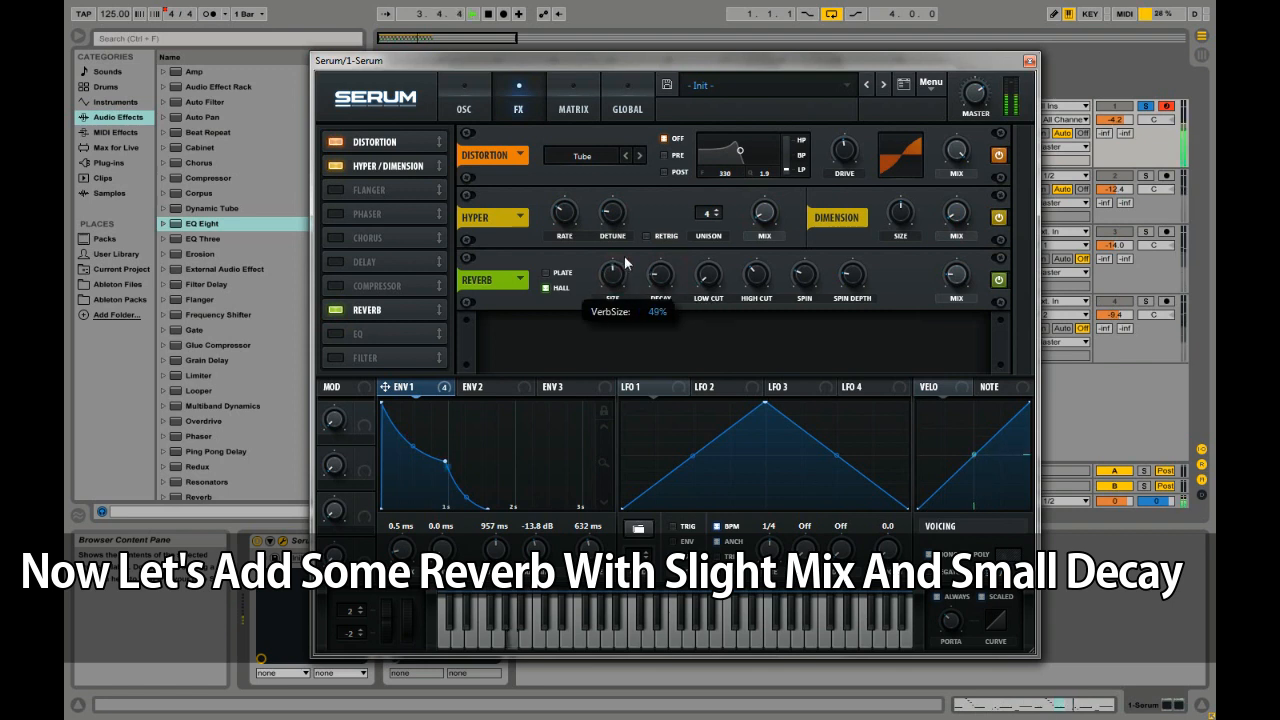
Enable the EQ ahead of the reverb and set its high band to the peak shape with raised gain and Q at about 40%
{"action": "left_click", "coordinate": [335, 333]}
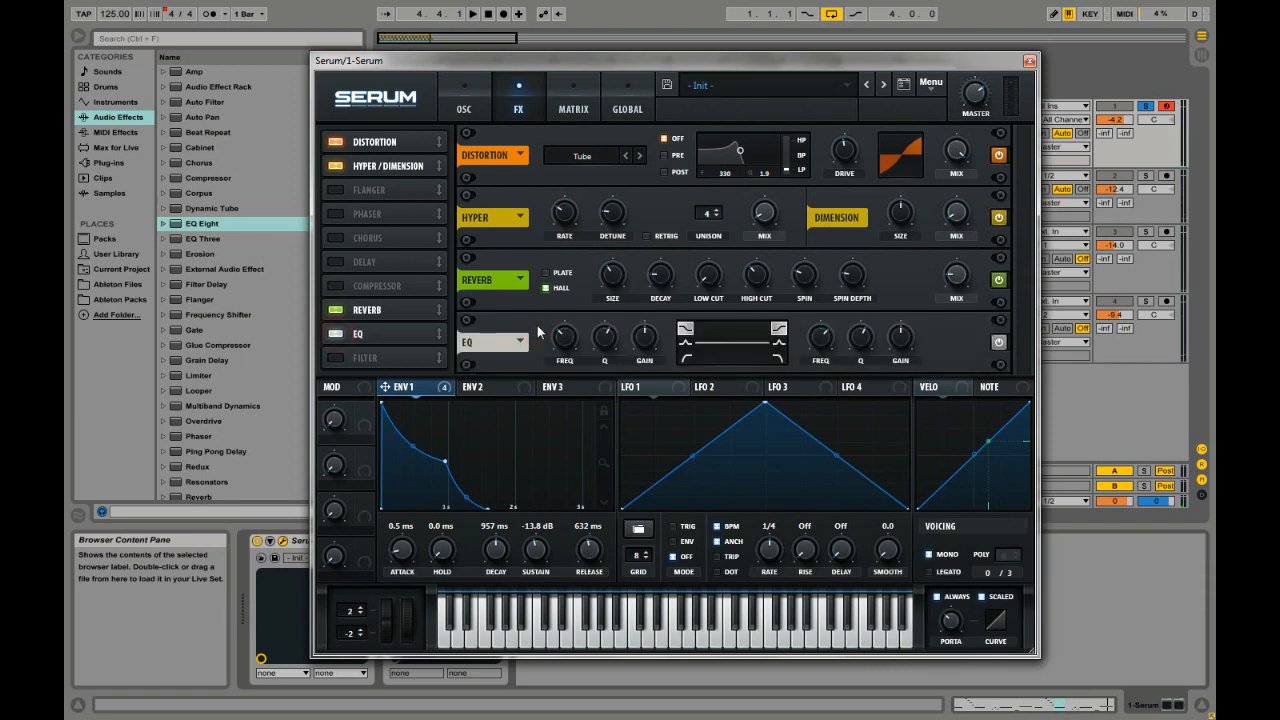
{"action": "mouse_move", "coordinate": [357, 333]}
{"action": "left_mouse_down"}
{"action": "mouse_move", "coordinate": [376, 290]}
{"action": "mouse_move", "coordinate": [376, 307]}
{"action": "left_mouse_up"}
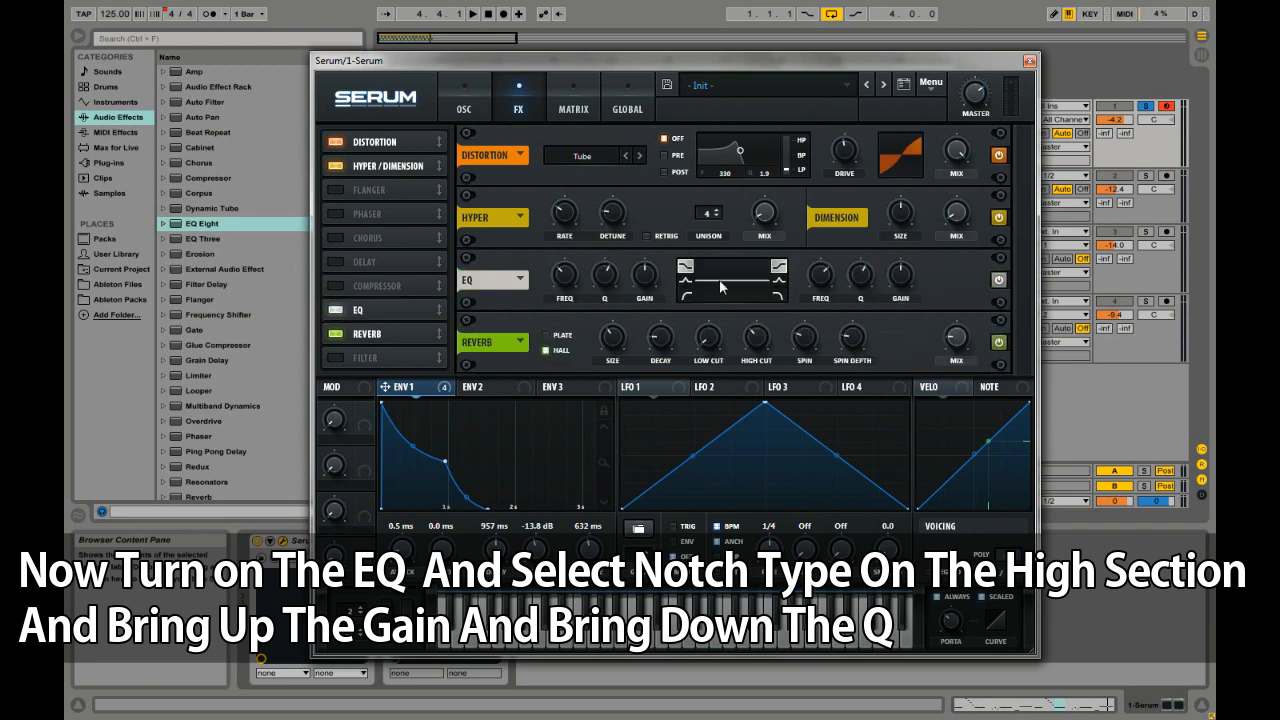
{"action": "left_click", "coordinate": [908, 275]}
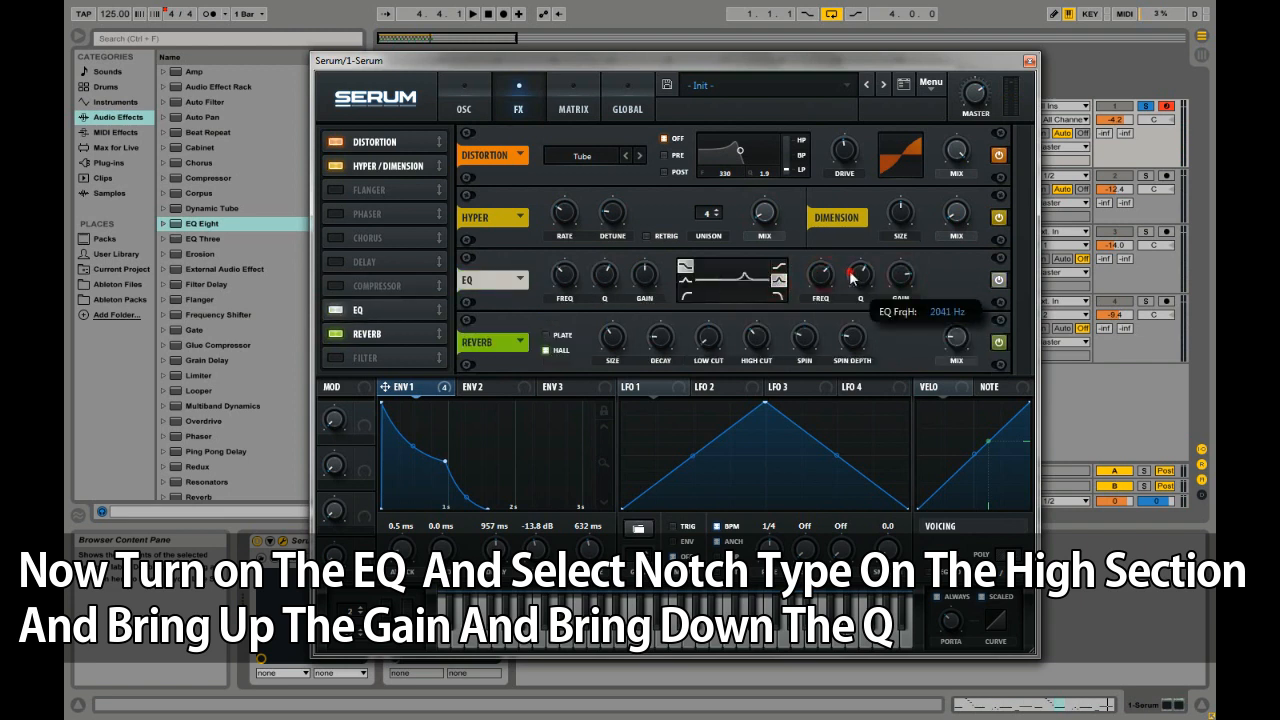
{"action": "left_click_drag", "start_coordinate": [851, 278], "coordinate": [854, 296]}
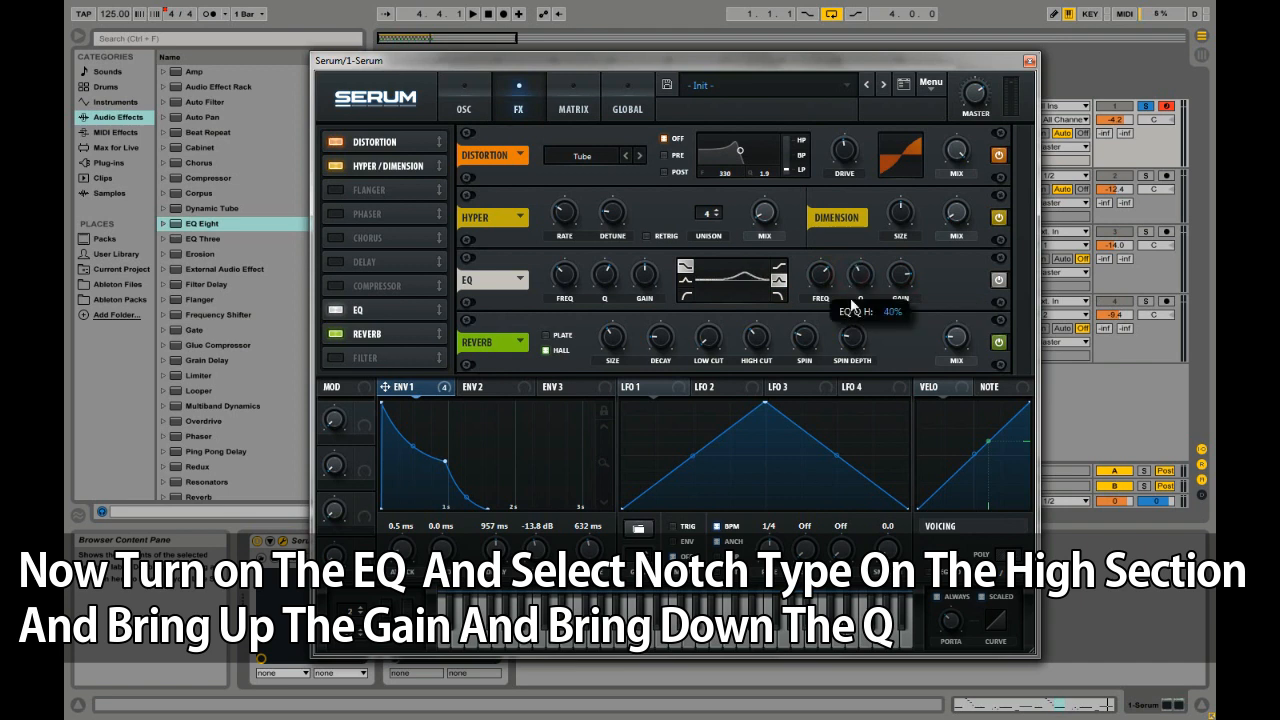
Lower the EQ's high-band frequency and route Envelope 1 to it with an adjusted modulation amount
{"action": "left_click", "coordinate": [901, 289]}
{"action": "left_click_drag", "start_coordinate": [820, 276], "coordinate": [806, 304]}
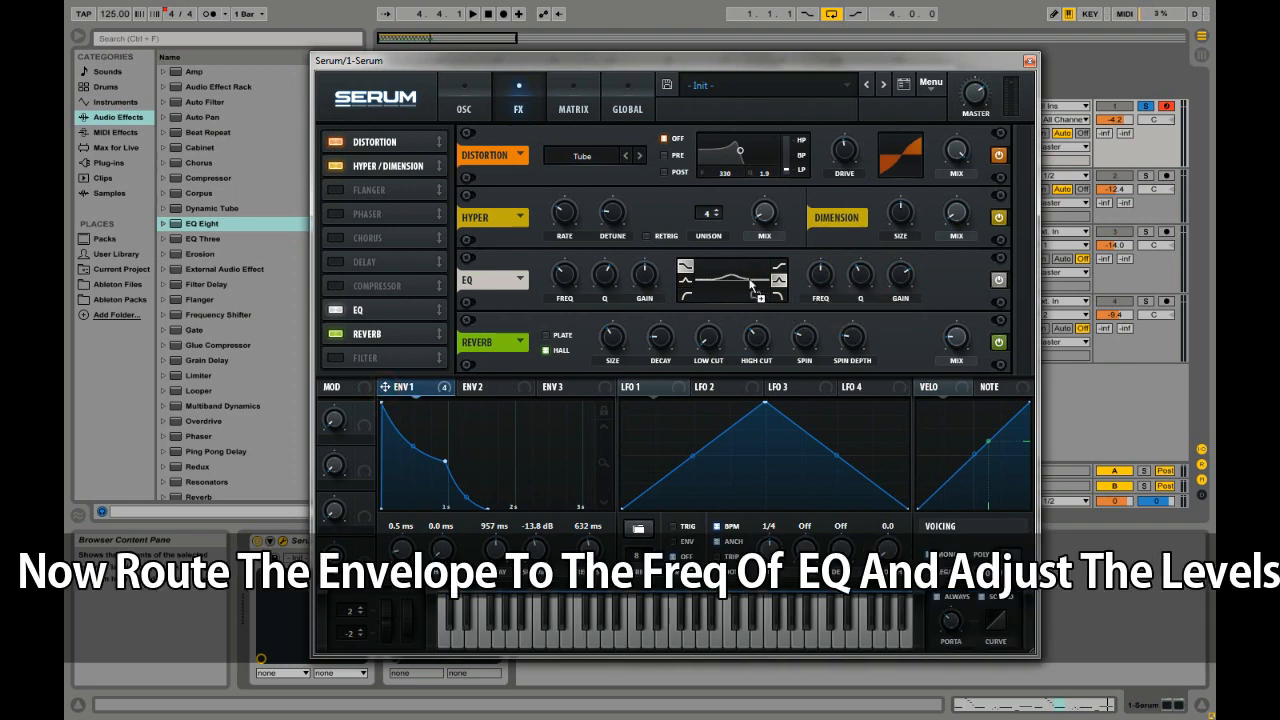
{"action": "left_click_drag", "start_coordinate": [808, 256], "coordinate": [806, 264]}
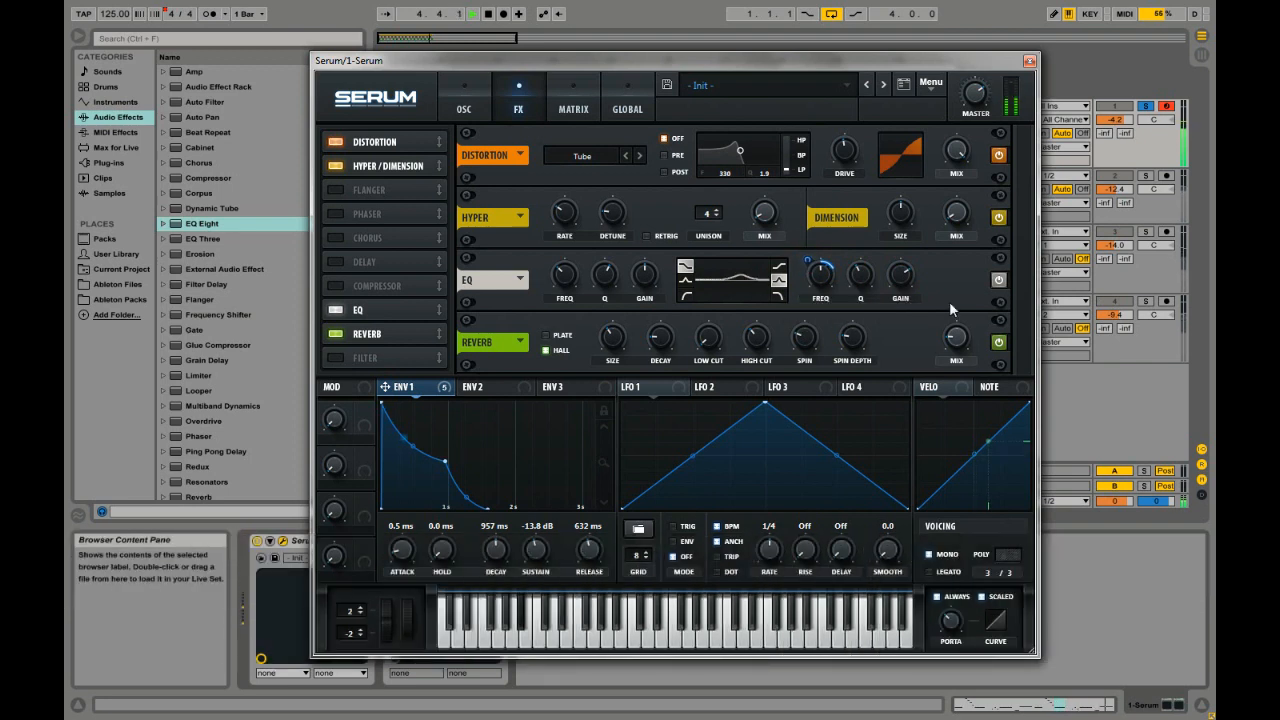
Enable the FX filter after the reverb, set its type to Reverb and raise its mix and cutoff
{"action": "left_click", "coordinate": [337, 361]}
{"action": "left_click_drag", "start_coordinate": [1020, 290], "coordinate": [965, 316]}
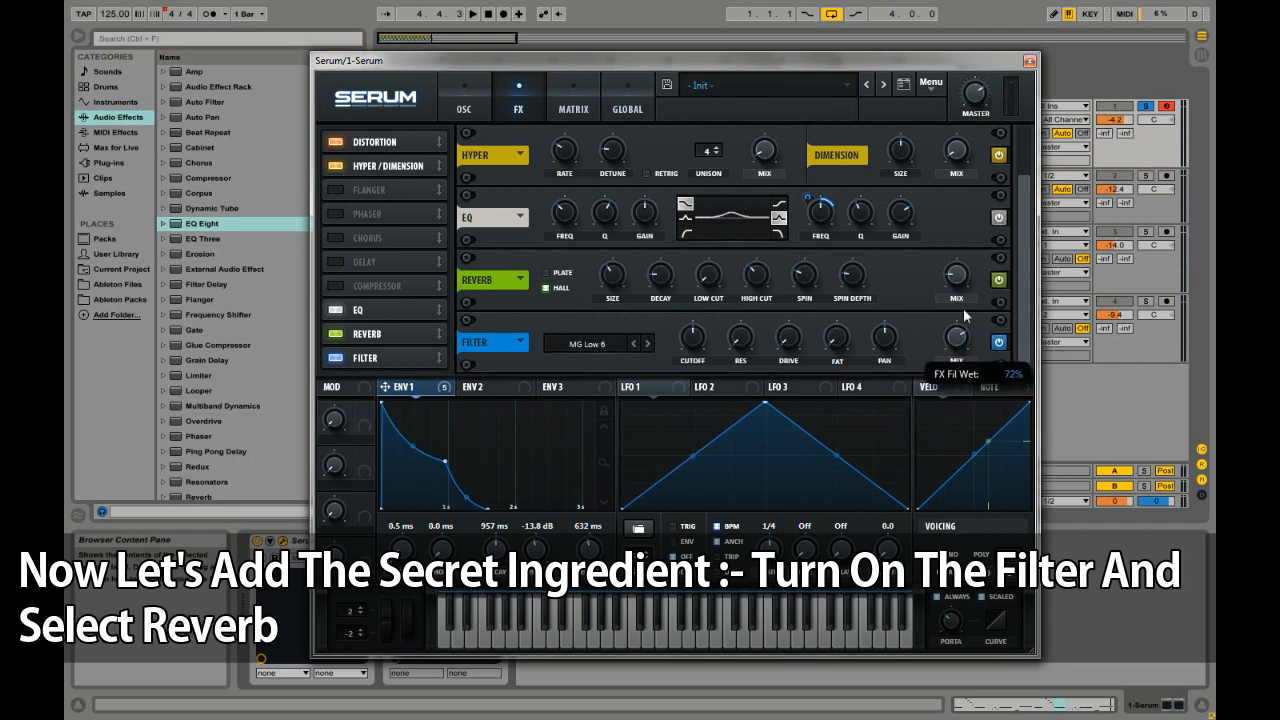
{"action": "left_click", "coordinate": [590, 345]}
{"action": "mouse_move", "coordinate": [582, 418]}
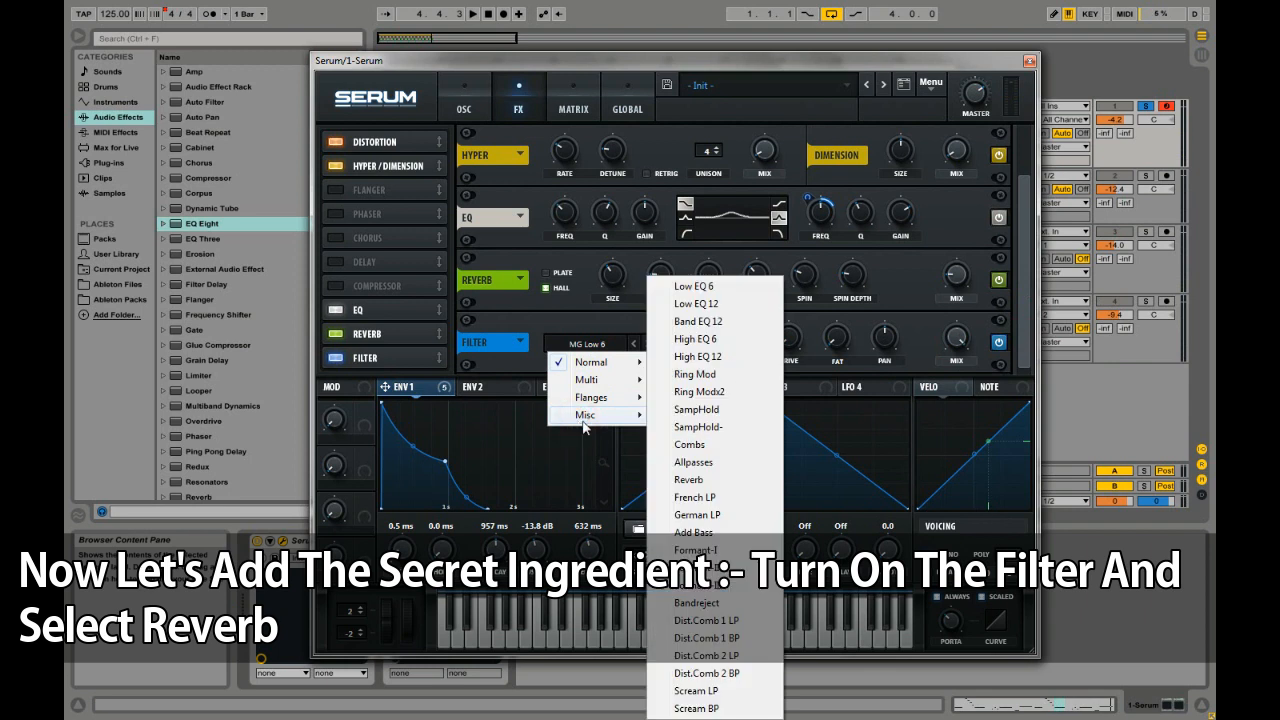
{"action": "left_click", "coordinate": [690, 481]}
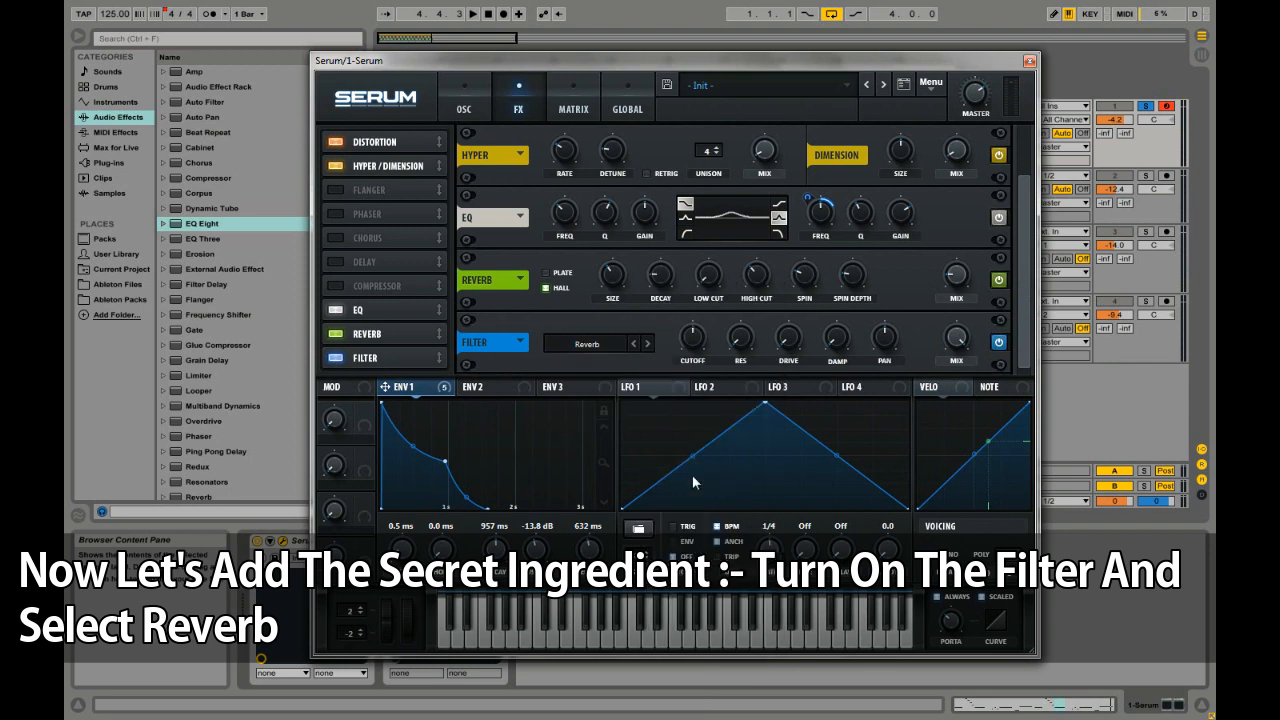
{"action": "left_click_drag", "start_coordinate": [697, 340], "coordinate": [709, 291]}
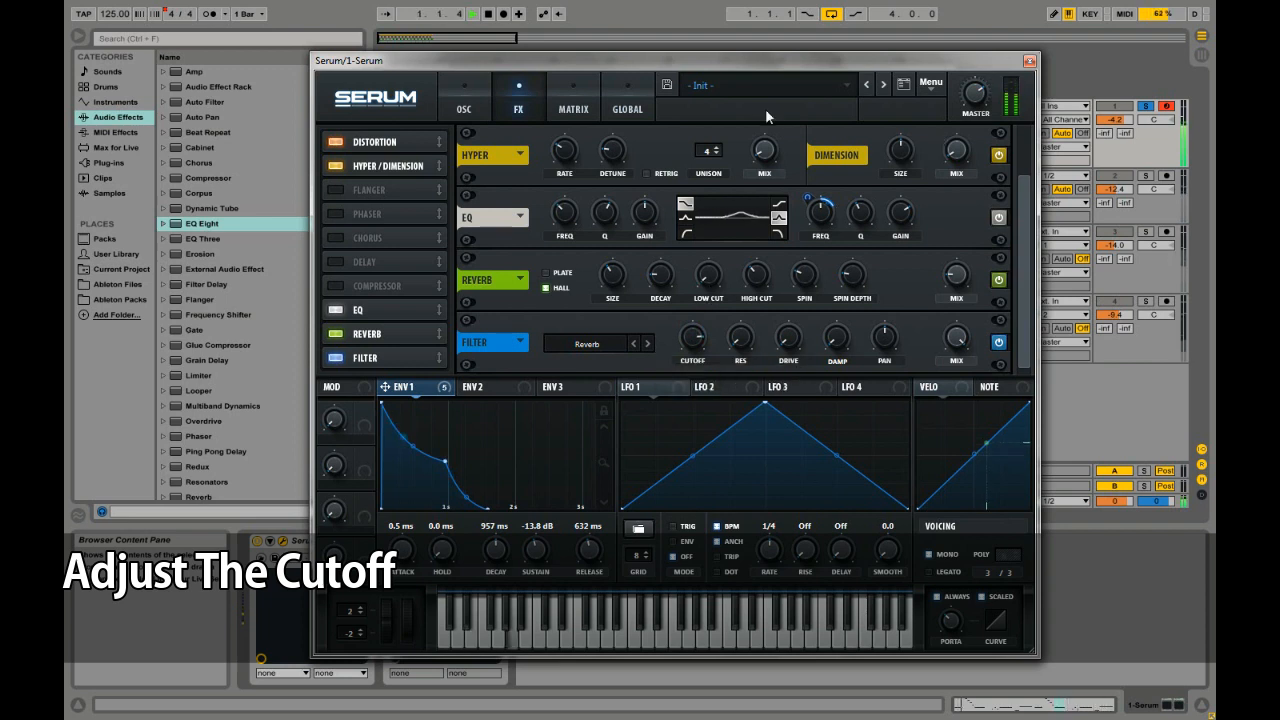
Close the Serum window and audition the loop from the start, soloing 2 Audio and adding 3 Audio and 4 Audio to the solo
{"action": "left_click", "coordinate": [461, 108]}
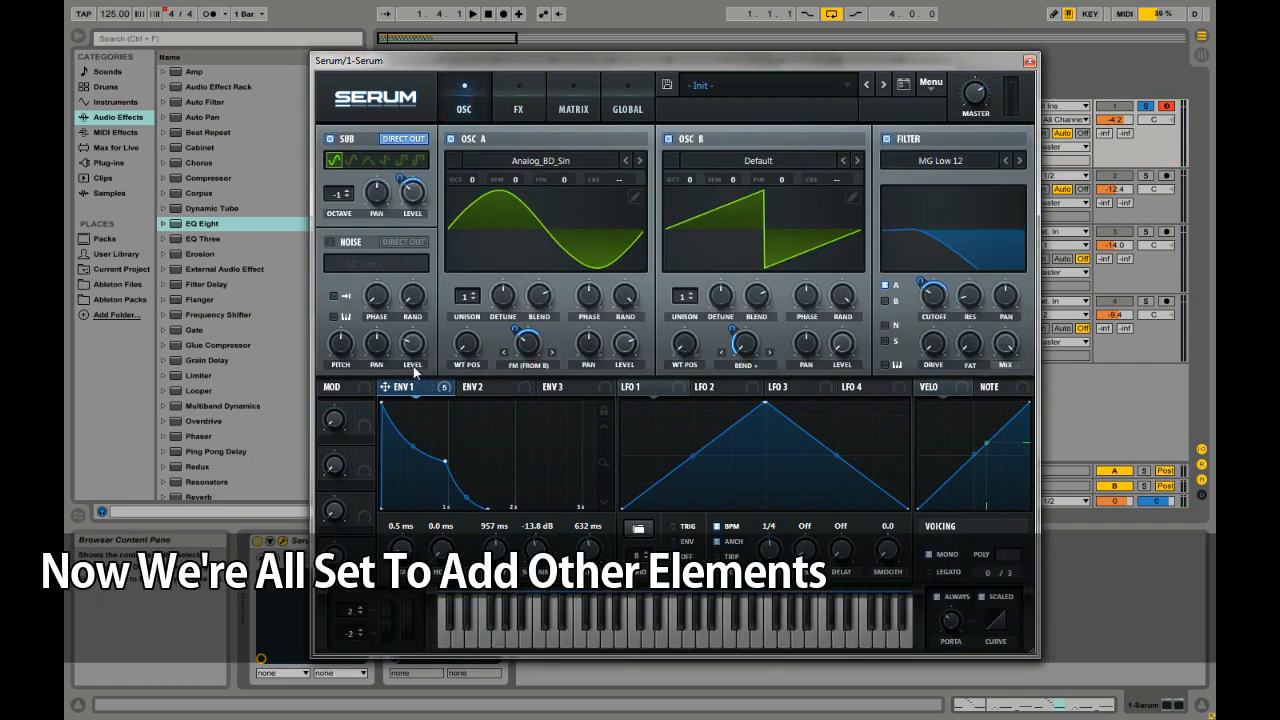
{"action": "left_click", "coordinate": [1030, 63]}
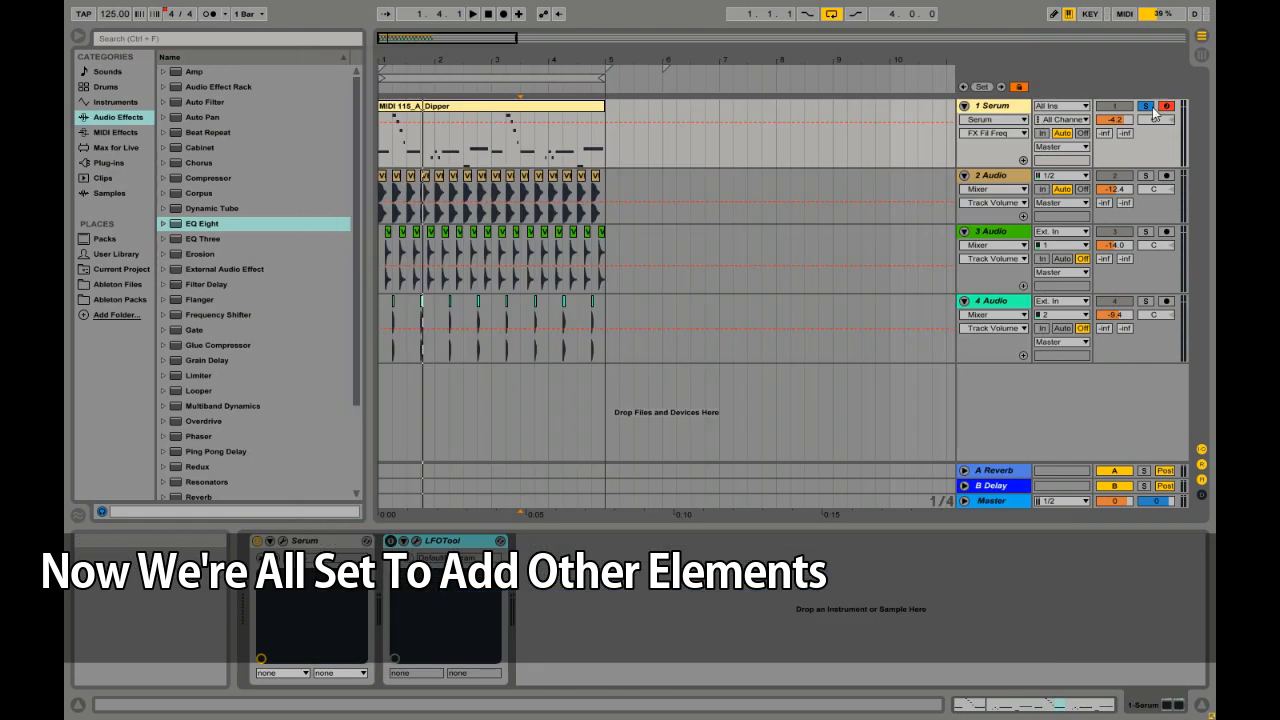
{"action": "left_click", "coordinate": [1145, 176]}
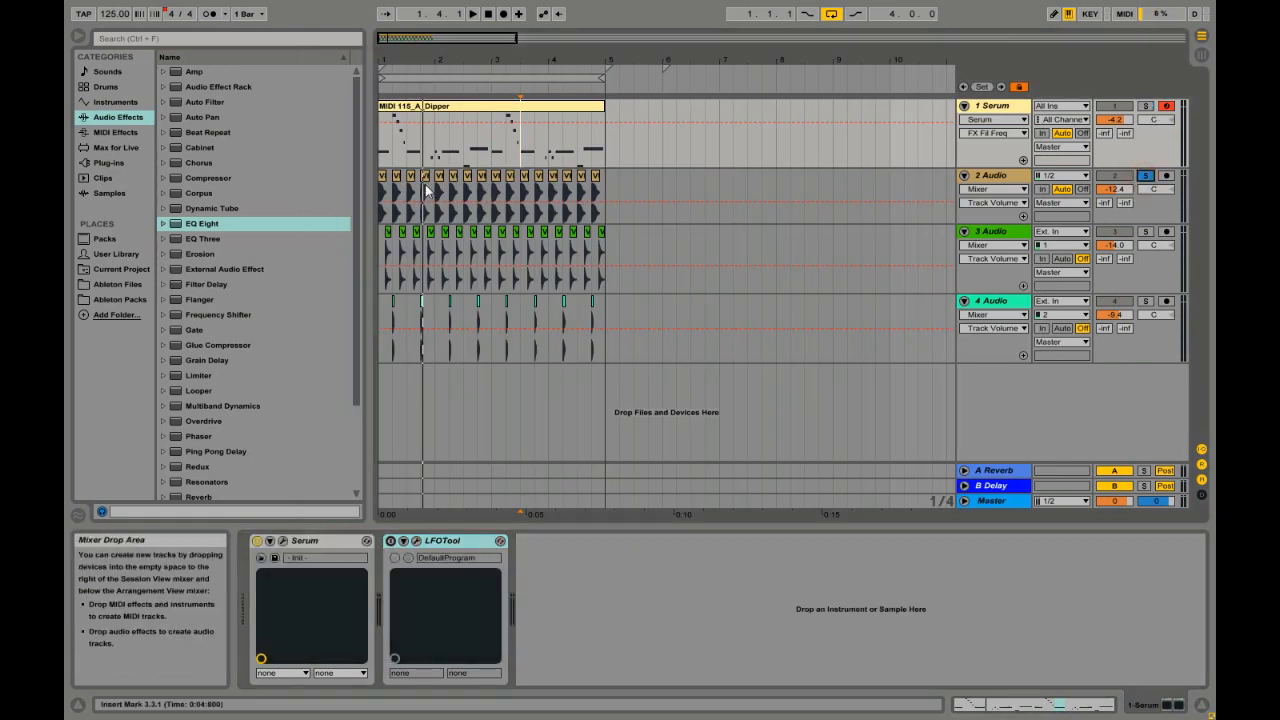
{"action": "left_click", "coordinate": [383, 195]}
{"action": "key", "text": "space"}
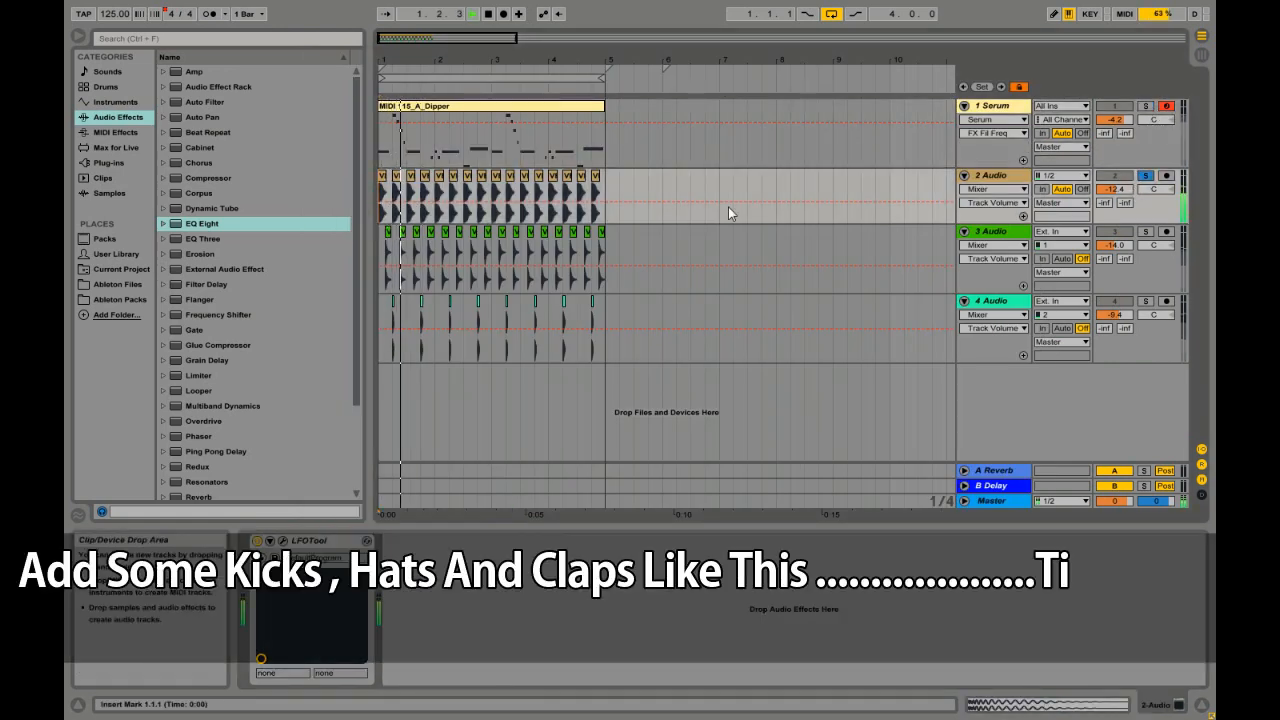
{"action": "left_click", "coordinate": [1143, 232], "text": "ctrl"}
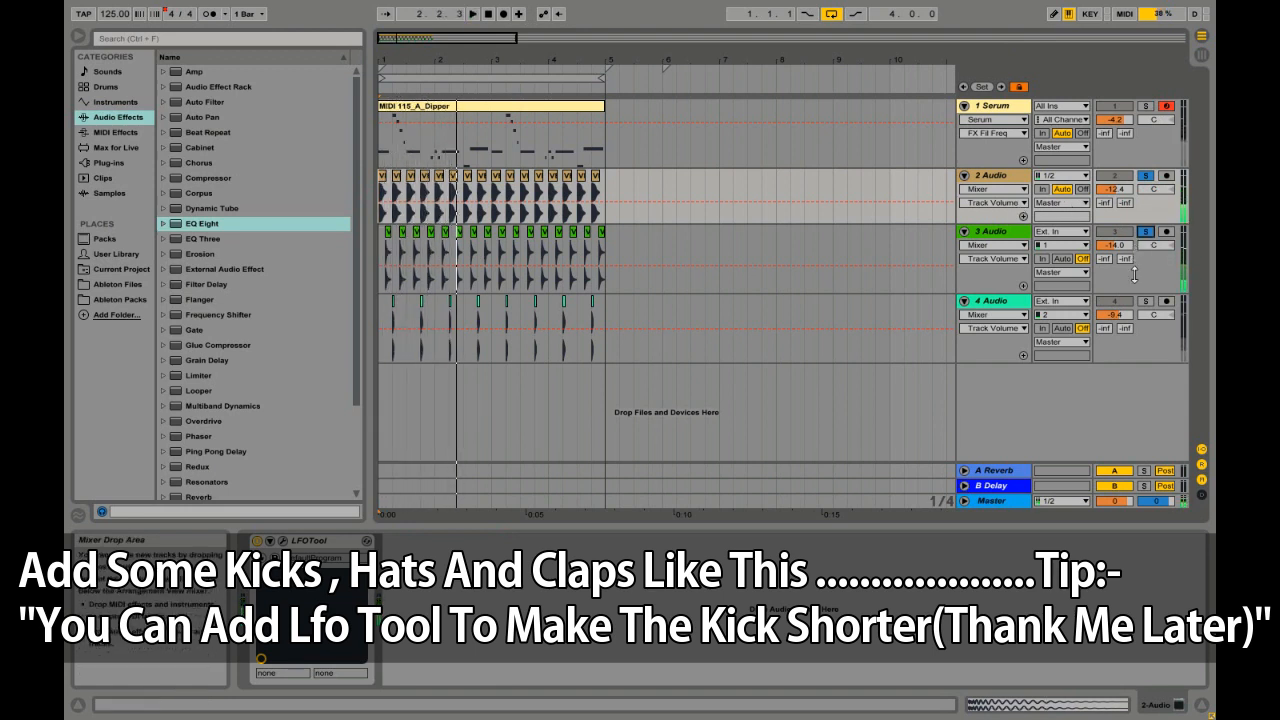
{"action": "left_click", "coordinate": [1145, 301], "text": "ctrl"}
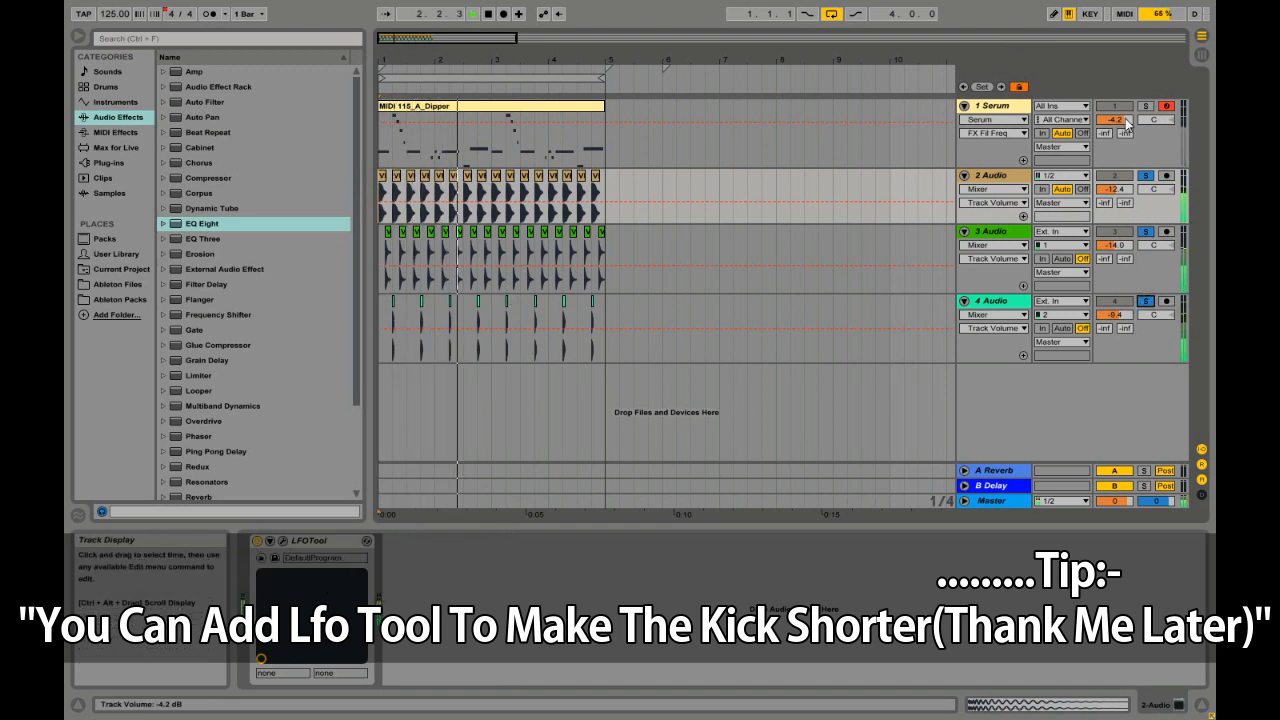
Turn on and open LFOTool on the soloed Serum track, and audition the loop with all tracks unsoloed
{"action": "left_click", "coordinate": [1145, 105]}
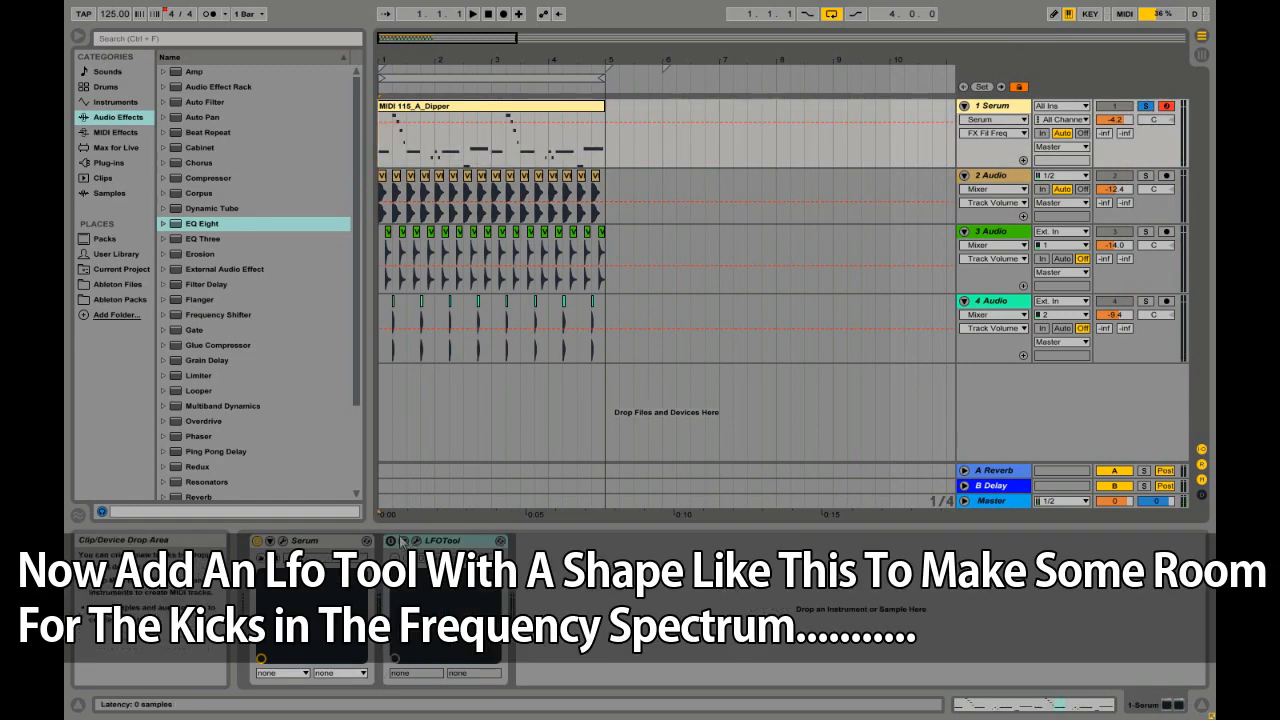
{"action": "left_click", "coordinate": [391, 541]}
{"action": "left_click", "coordinate": [414, 541]}
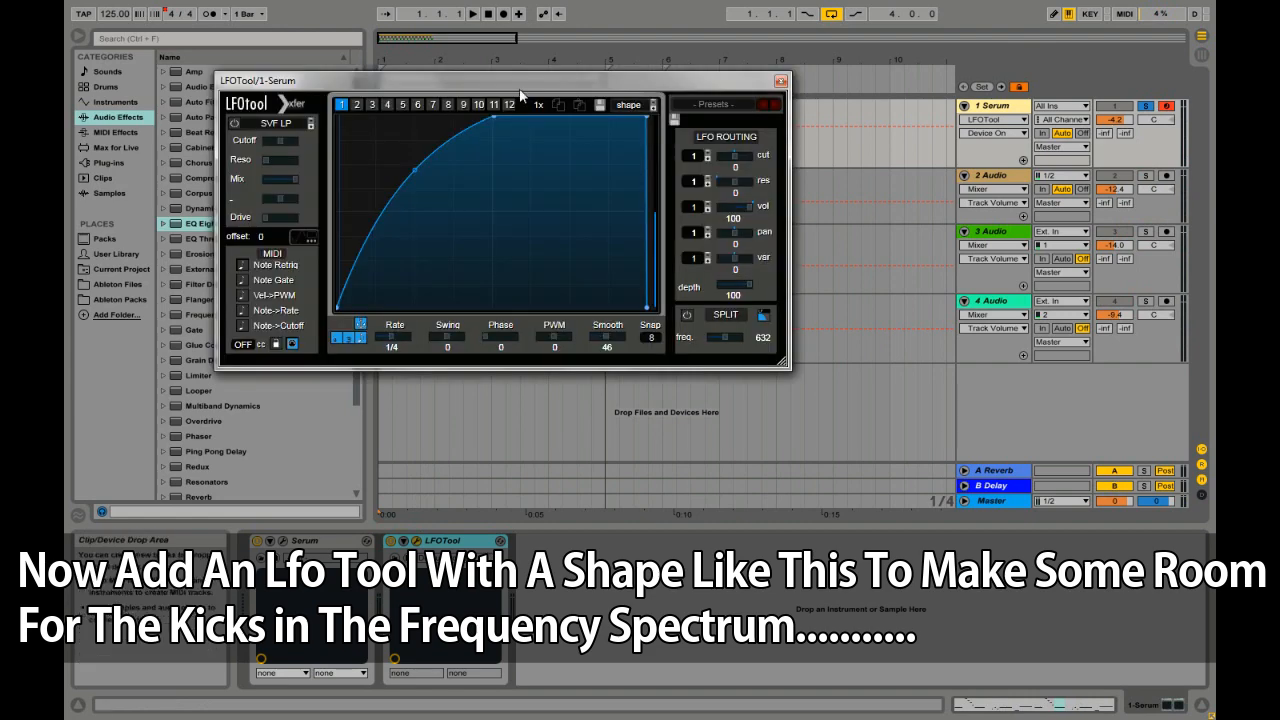
{"action": "left_click_drag", "start_coordinate": [519, 87], "coordinate": [656, 188]}
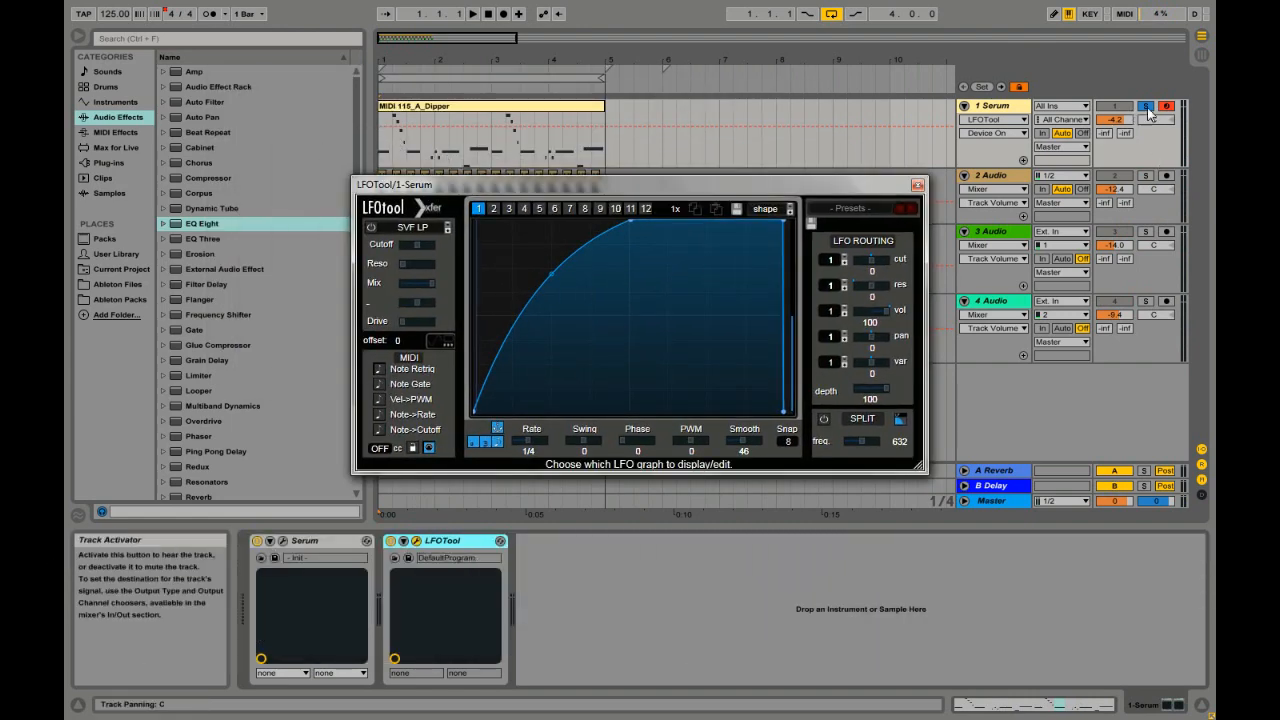
{"action": "key", "text": "space"}
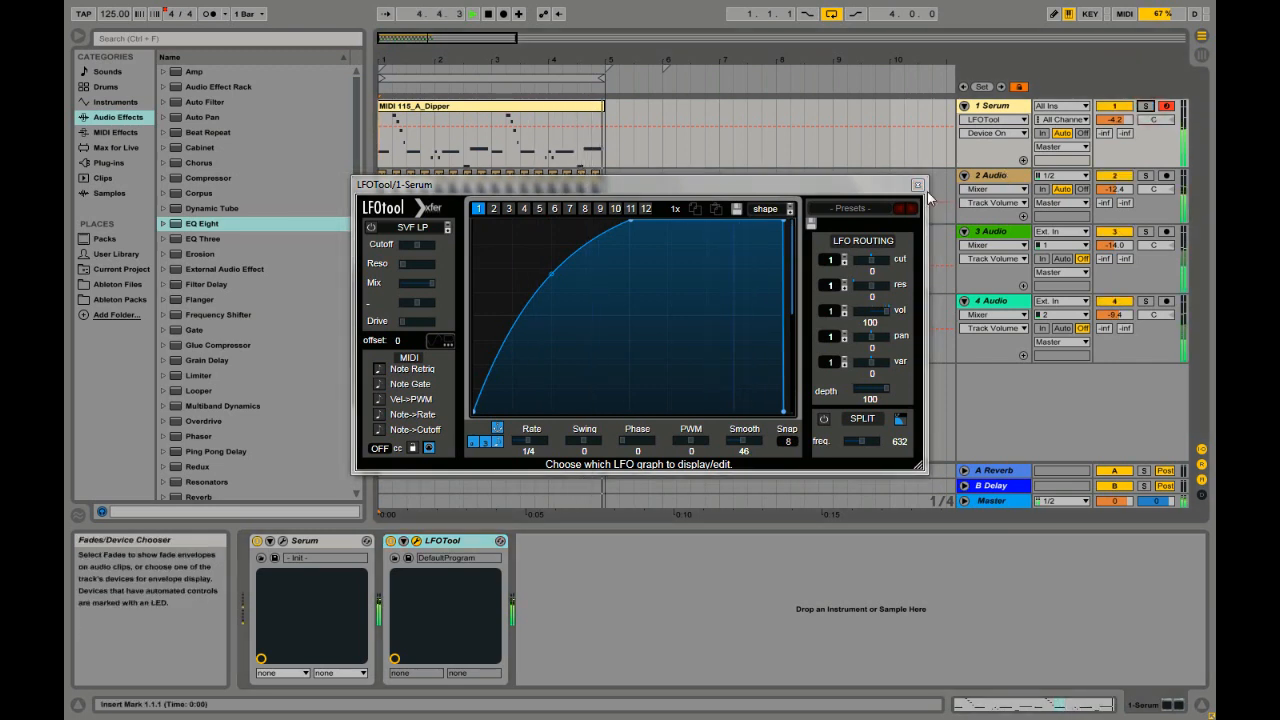
Close the LFOTool window and place the insert marker at 2.1.1 on the Serum track while the loop plays
{"action": "left_click", "coordinate": [917, 185]}
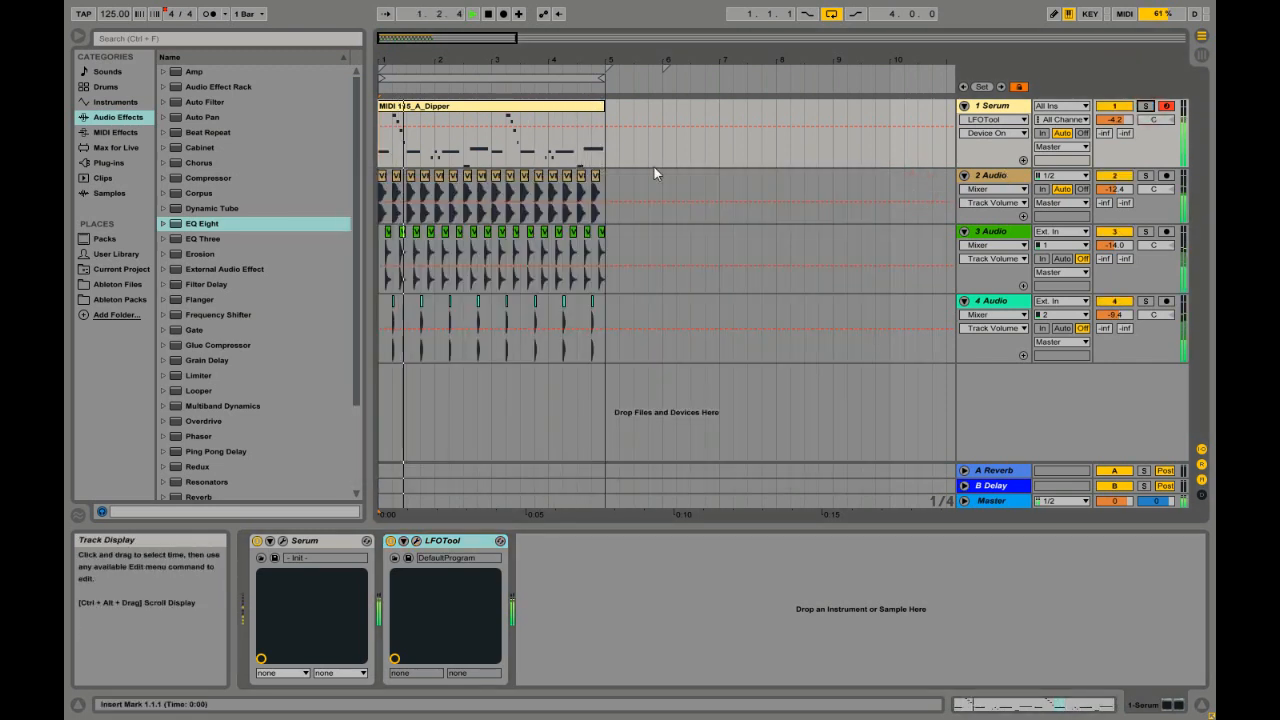
{"action": "left_click", "coordinate": [409, 158]}
{"action": "left_click", "coordinate": [411, 156]}
{"action": "left_click", "coordinate": [430, 152]}
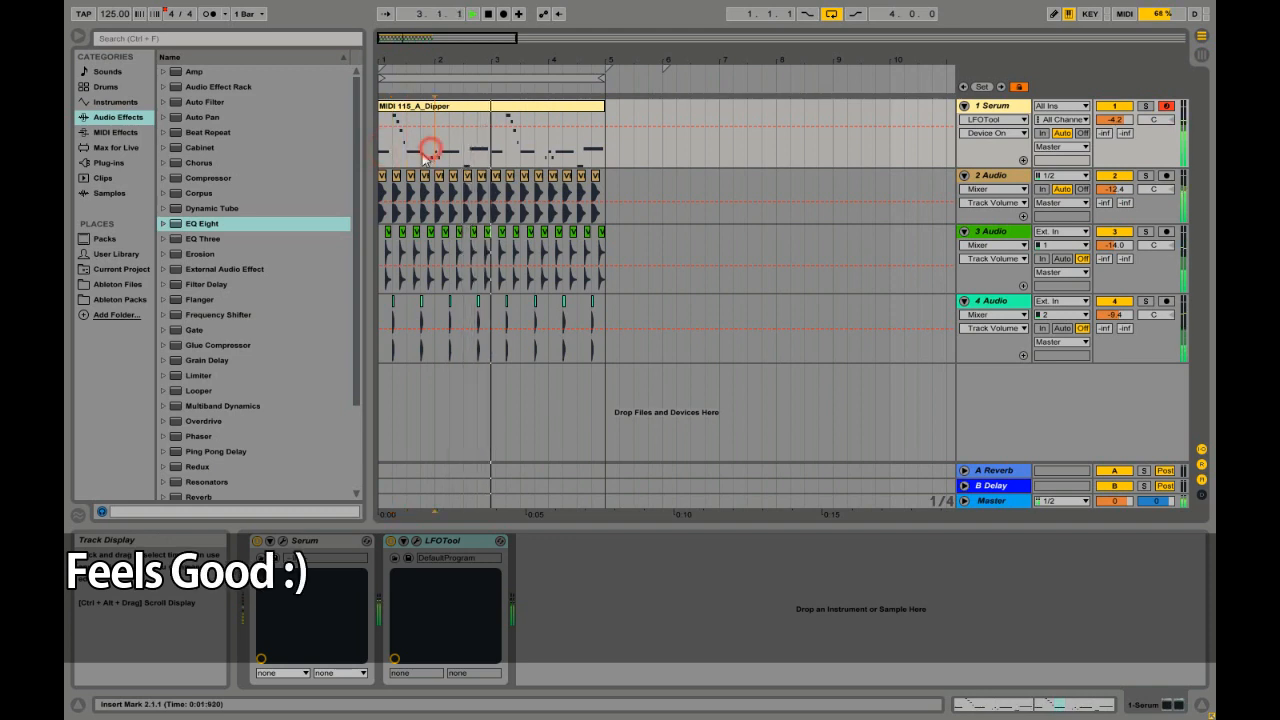
Reopen Serum and examine the filter cutoff and oscillator A's FM amount with their modulation while the loop plays
{"action": "left_click", "coordinate": [282, 542]}
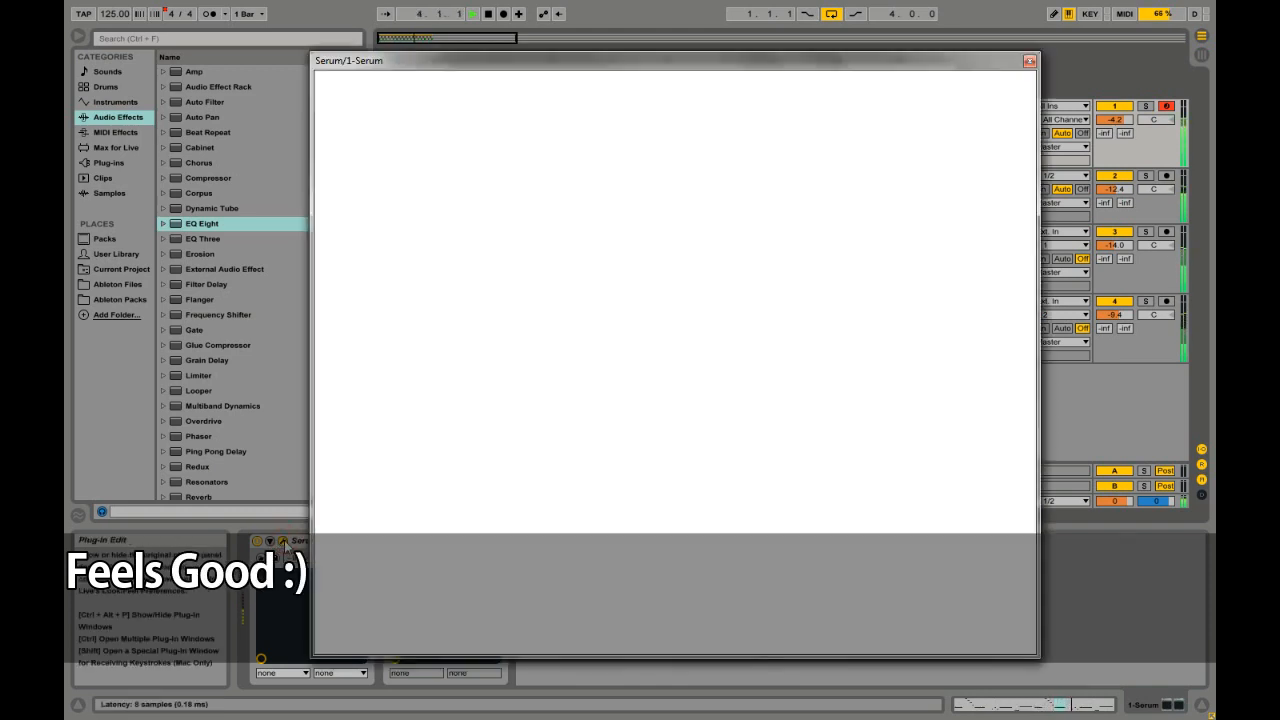
{"action": "mouse_move", "coordinate": [920, 278]}
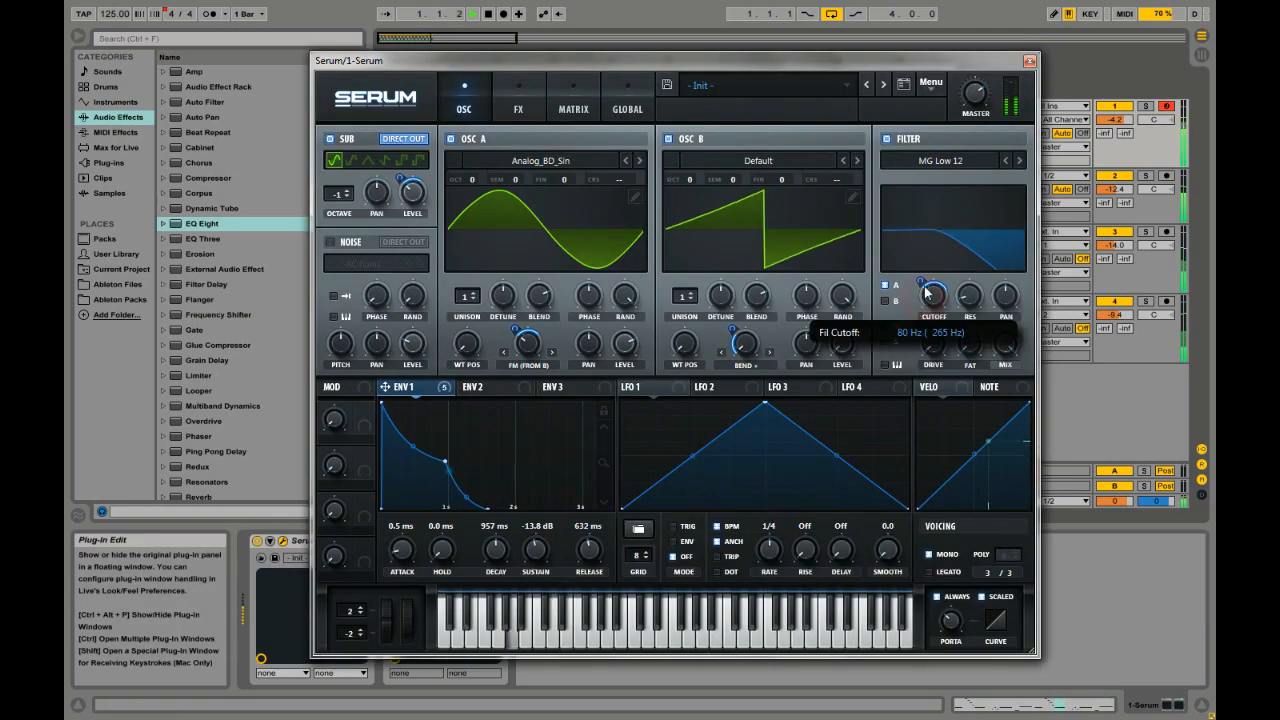
{"action": "left_click_drag", "start_coordinate": [920, 279], "coordinate": [940, 303]}
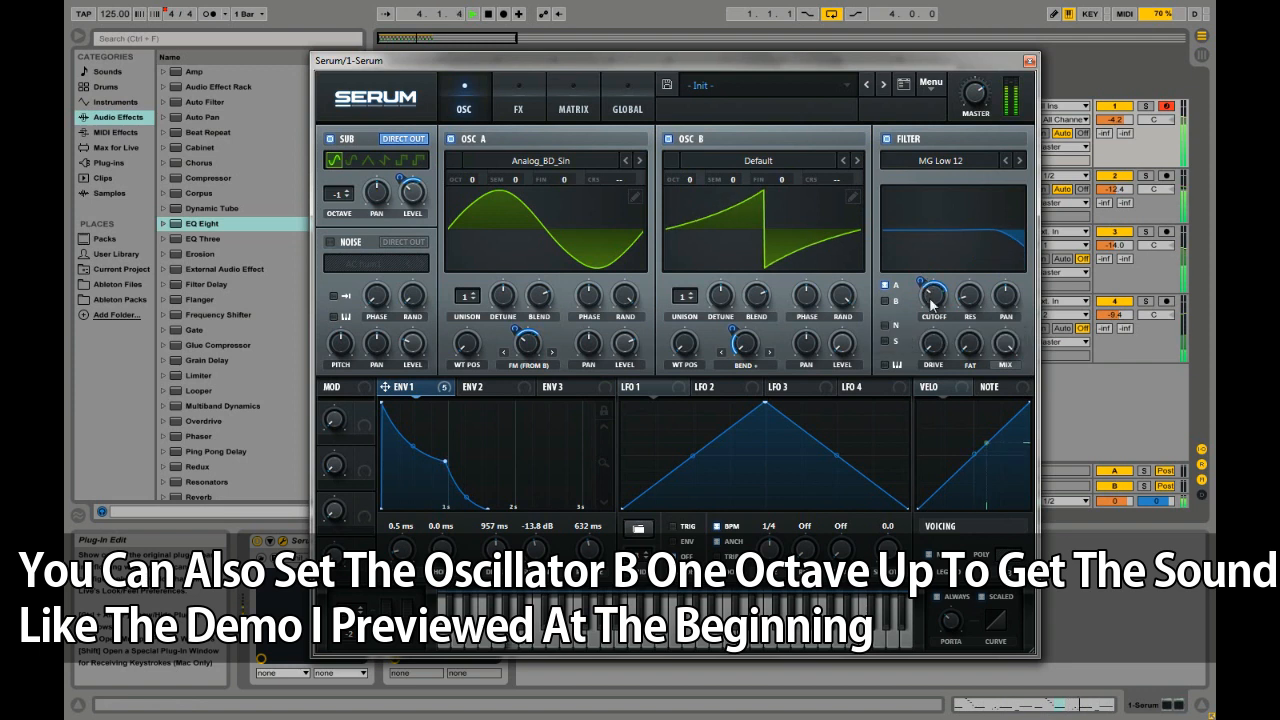
{"action": "mouse_move", "coordinate": [526, 346]}
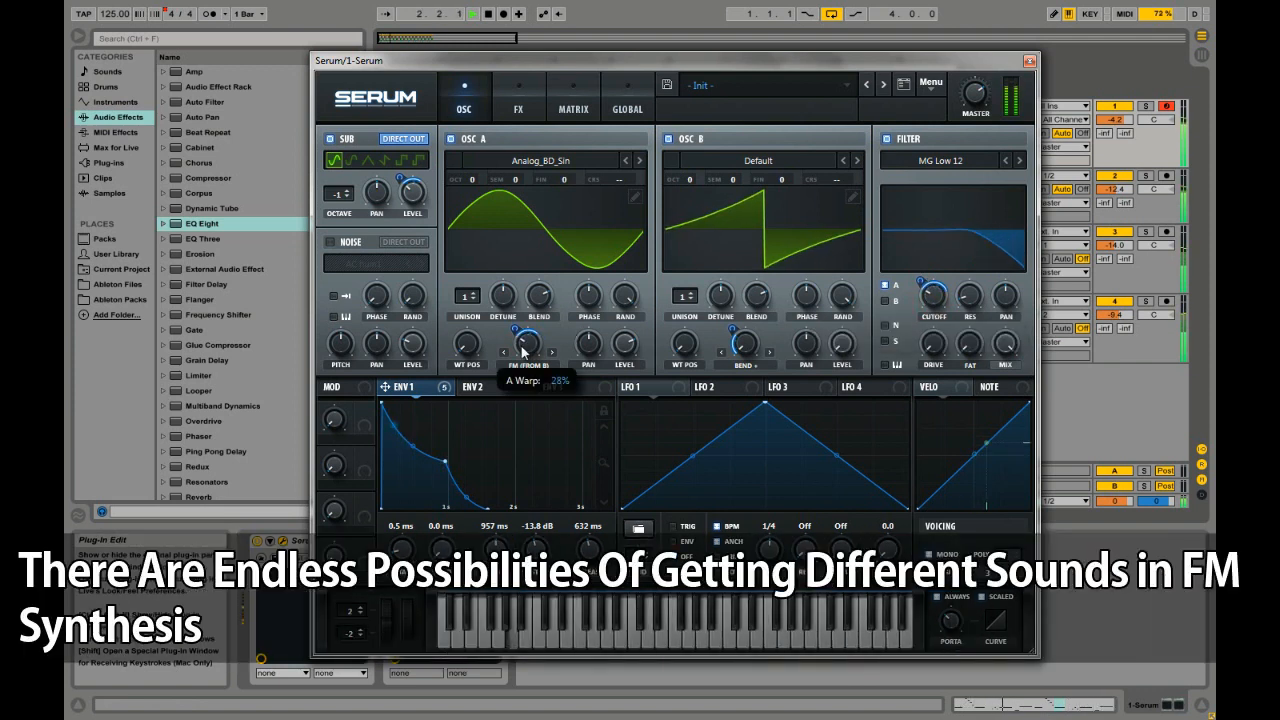
{"action": "left_click", "coordinate": [504, 329]}
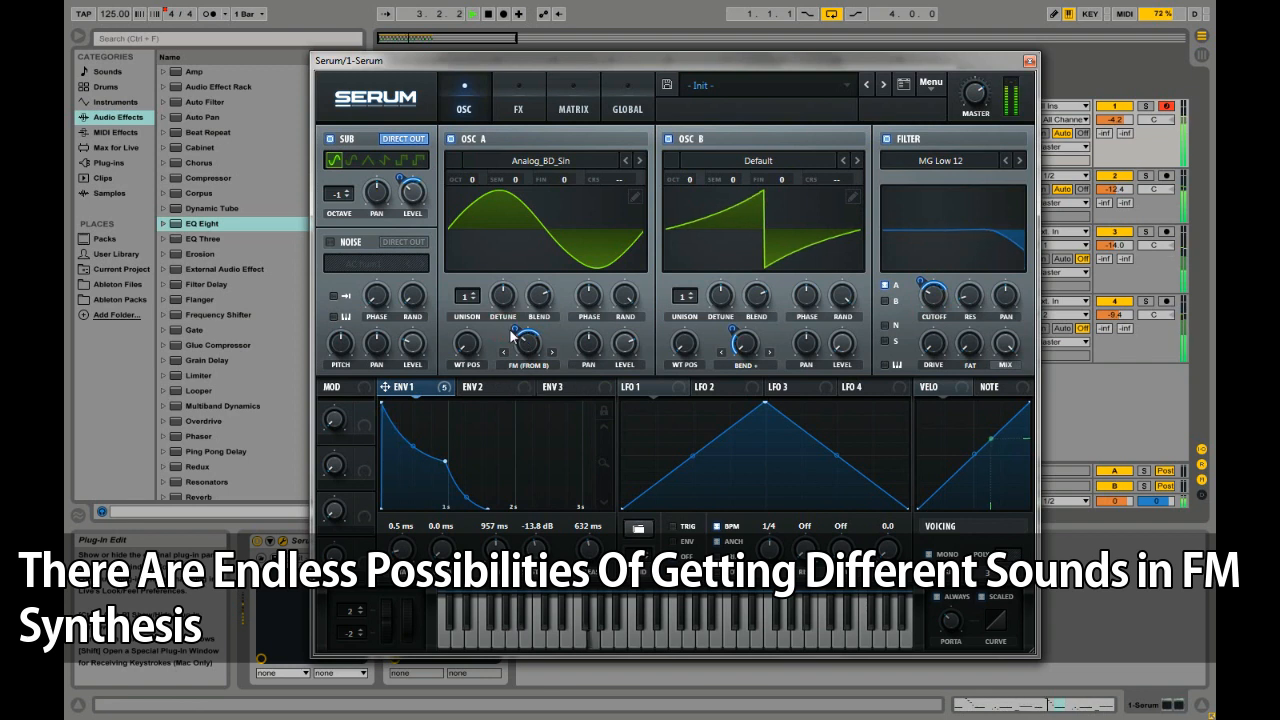
{"action": "mouse_move", "coordinate": [512, 332]}
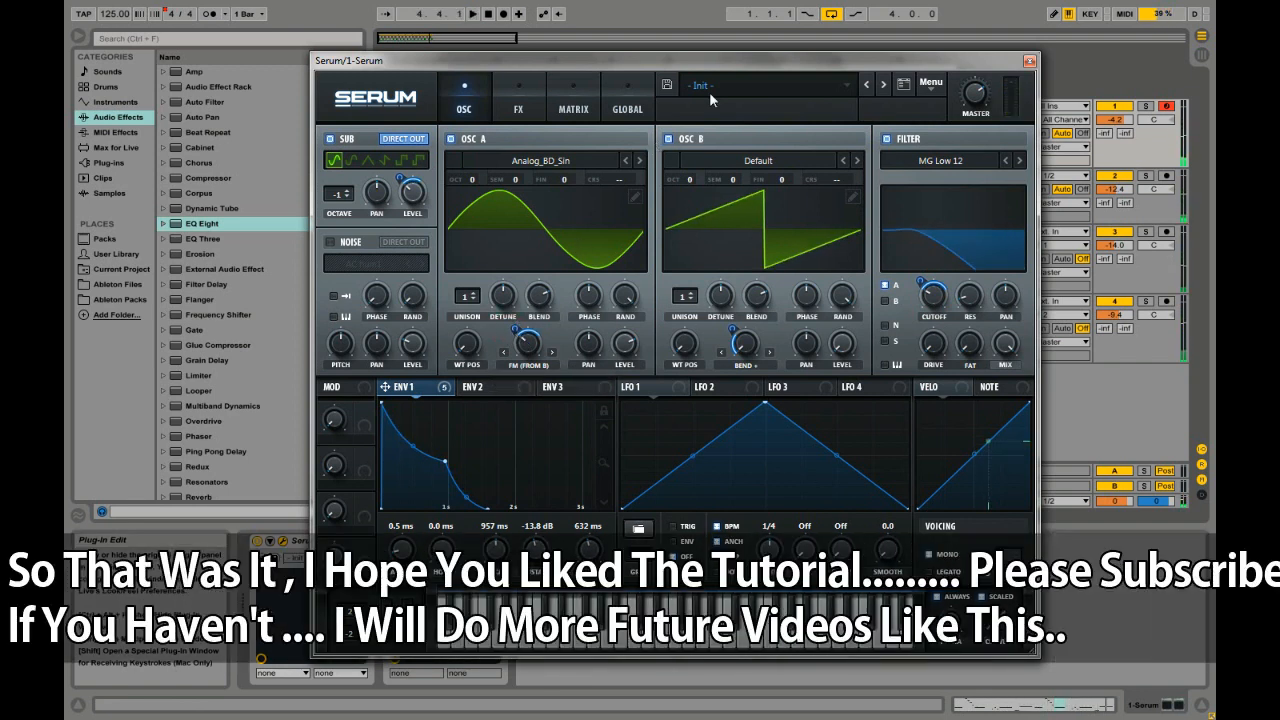
{"action": "left_click_drag", "start_coordinate": [716, 63], "coordinate": [698, 62]}
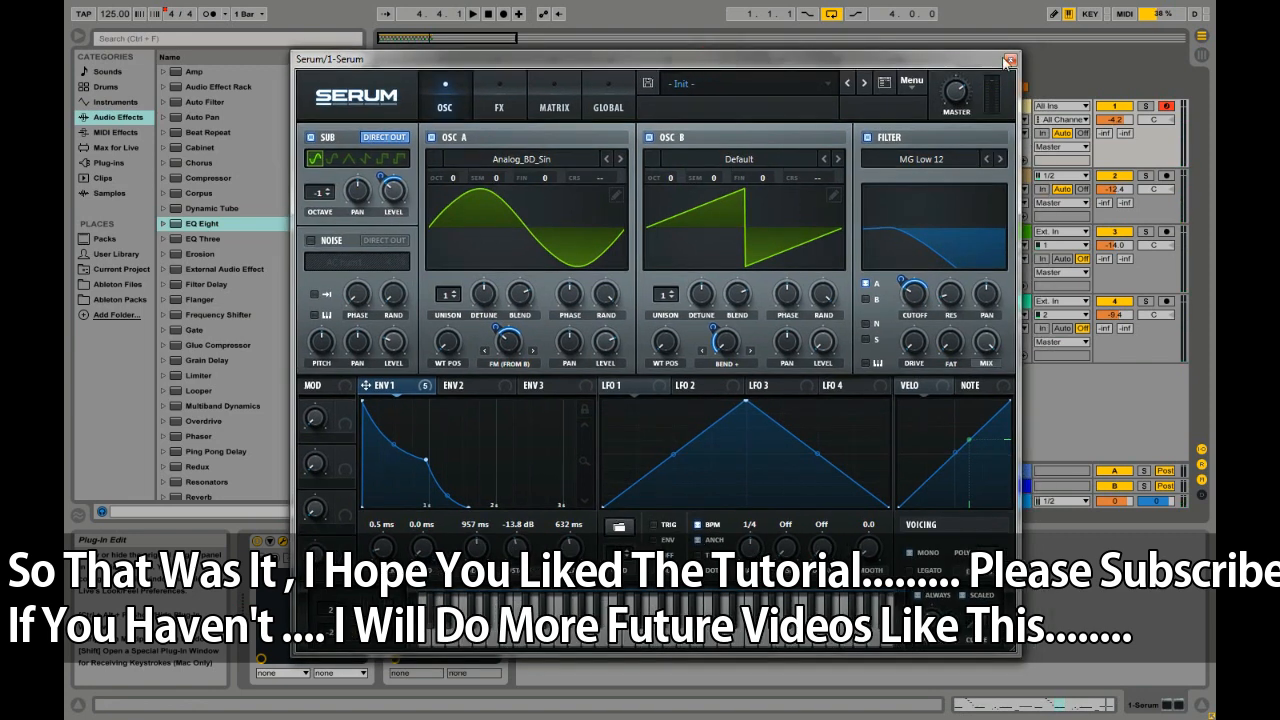